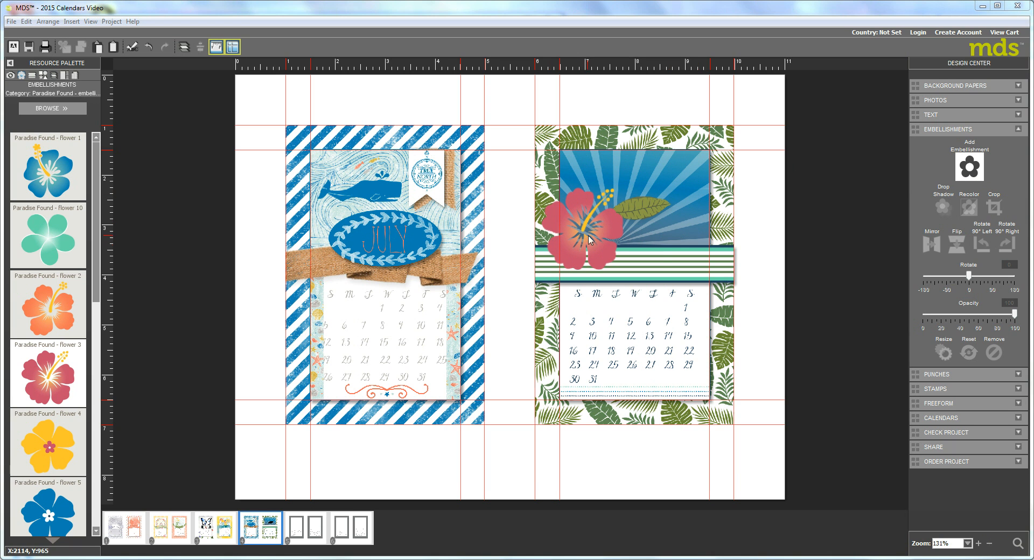
Apply a black drop shadow to the pink hibiscus with 35% opacity, blur 5 and pixel offset X 3, Y 4
left_click(583, 232)
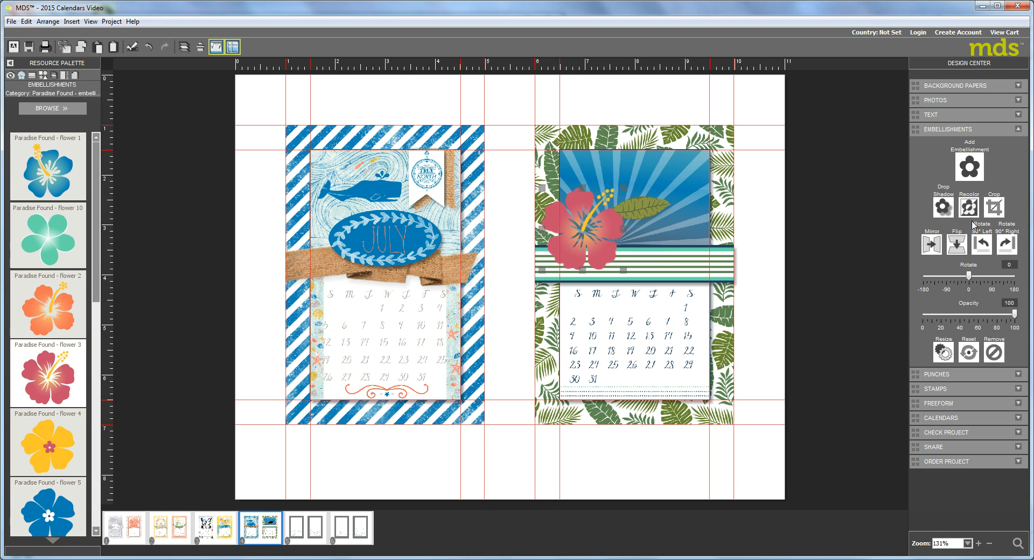
left_click(943, 207)
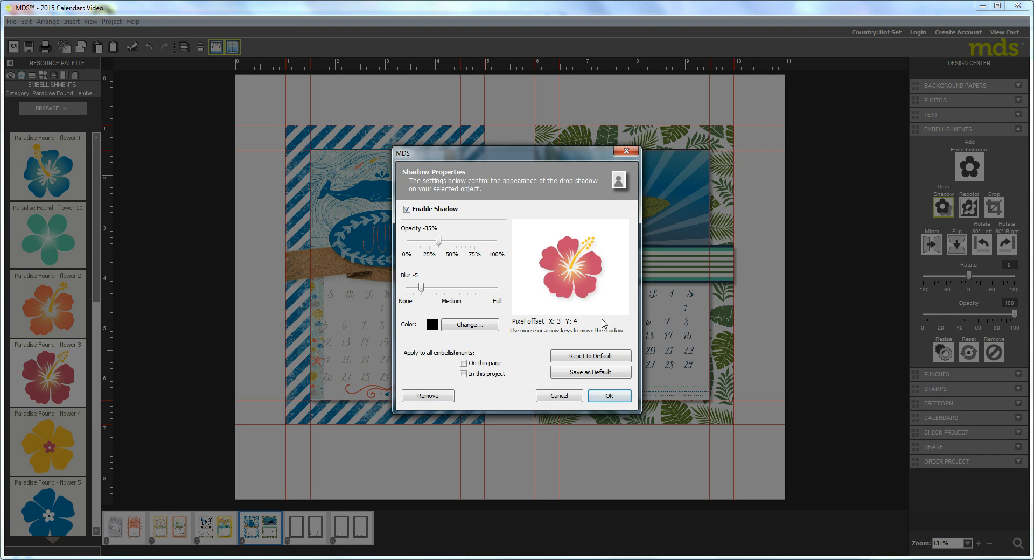
left_click(609, 396)
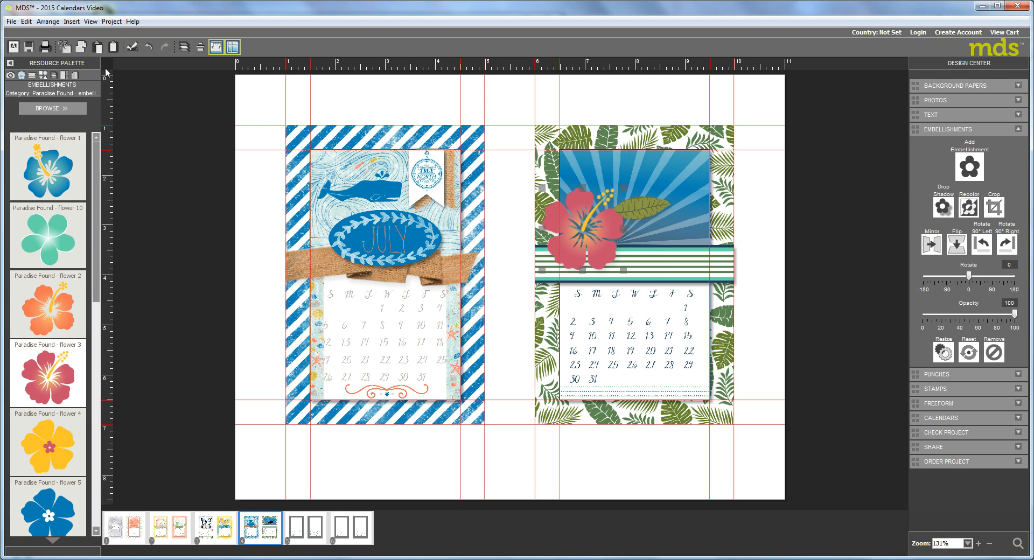
Open the Flowers punch category and place the Fun Flower - 2 punch over the pink hibiscus
left_click(43, 75)
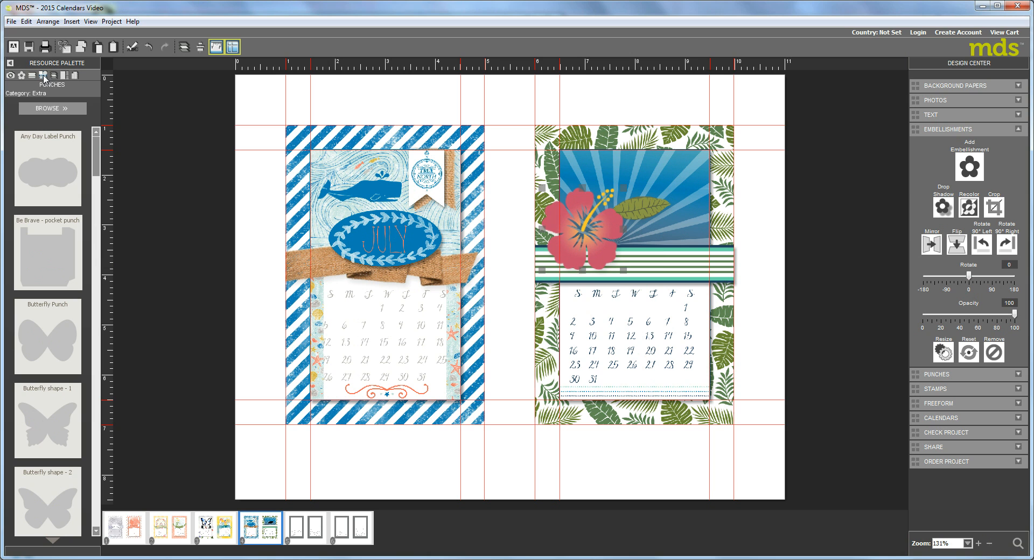
left_click(60, 110)
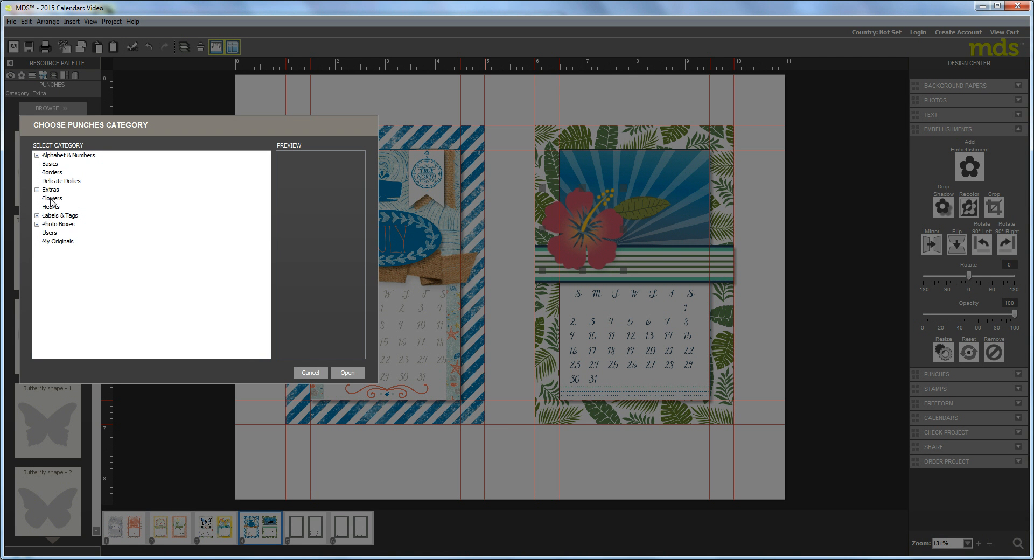
left_click(52, 199)
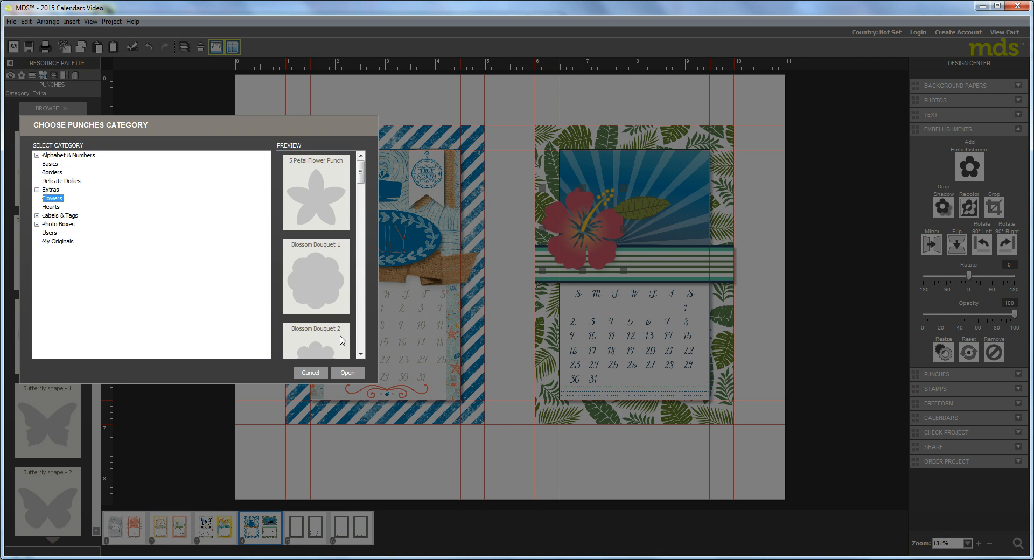
left_click(347, 373)
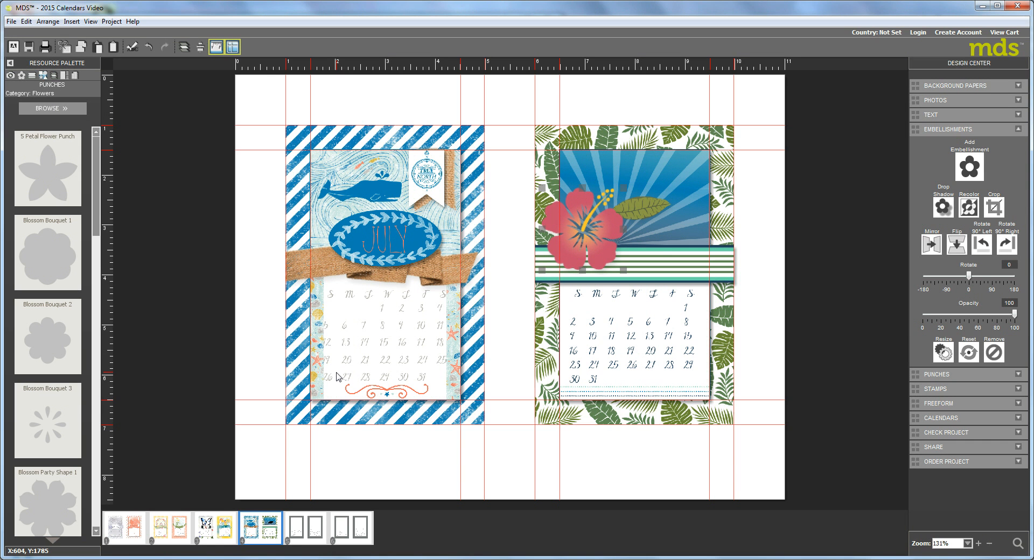
left_click(92, 516)
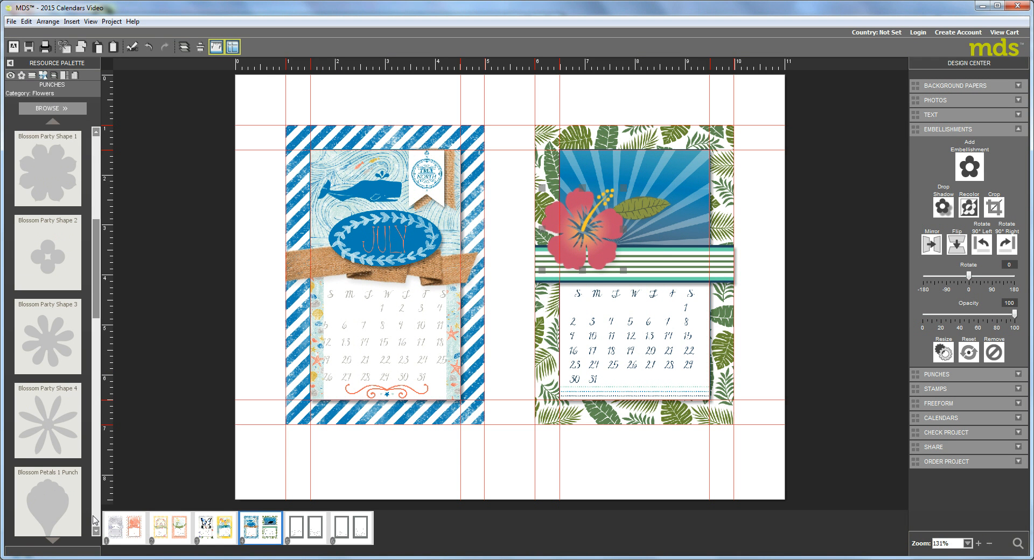
left_click(95, 520)
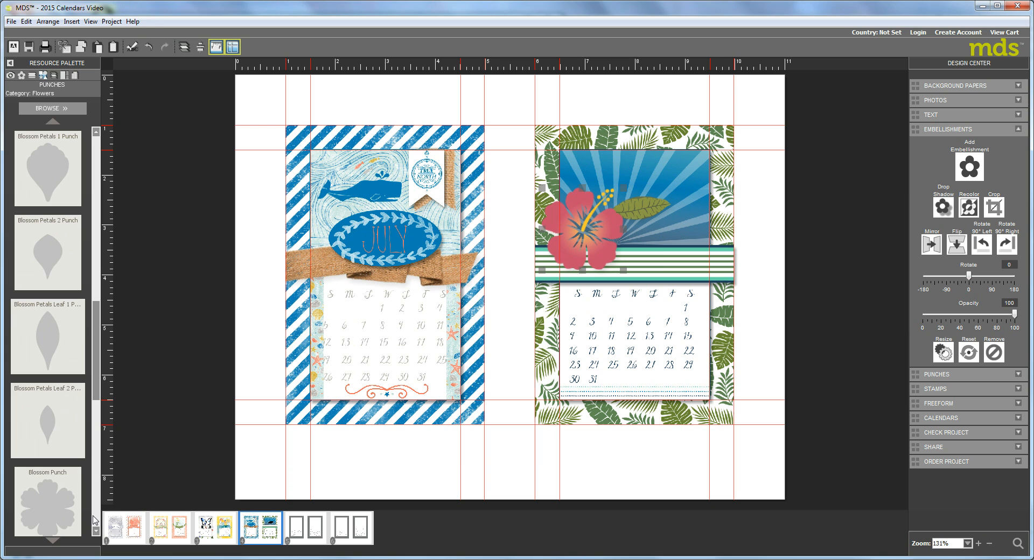
left_click(95, 521)
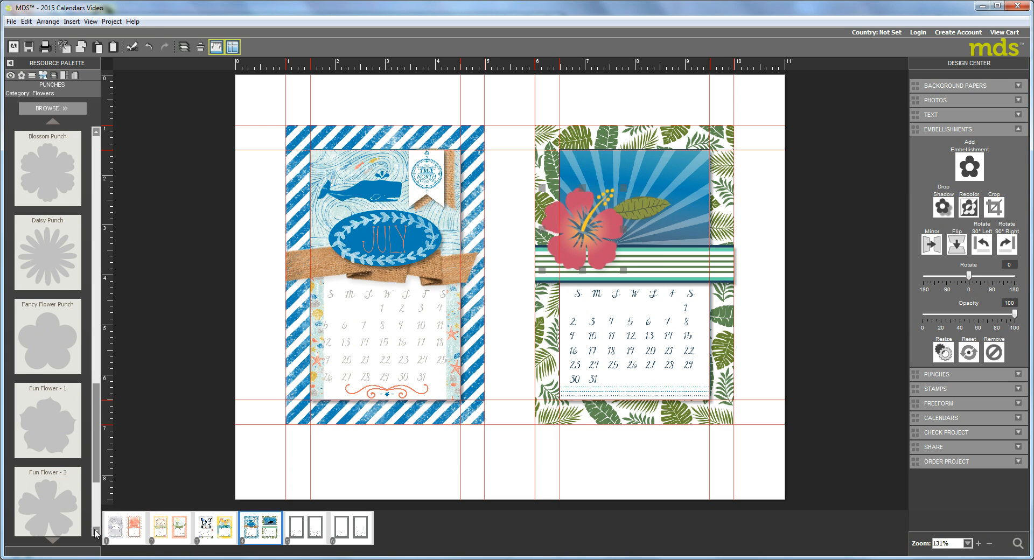
left_click(95, 532)
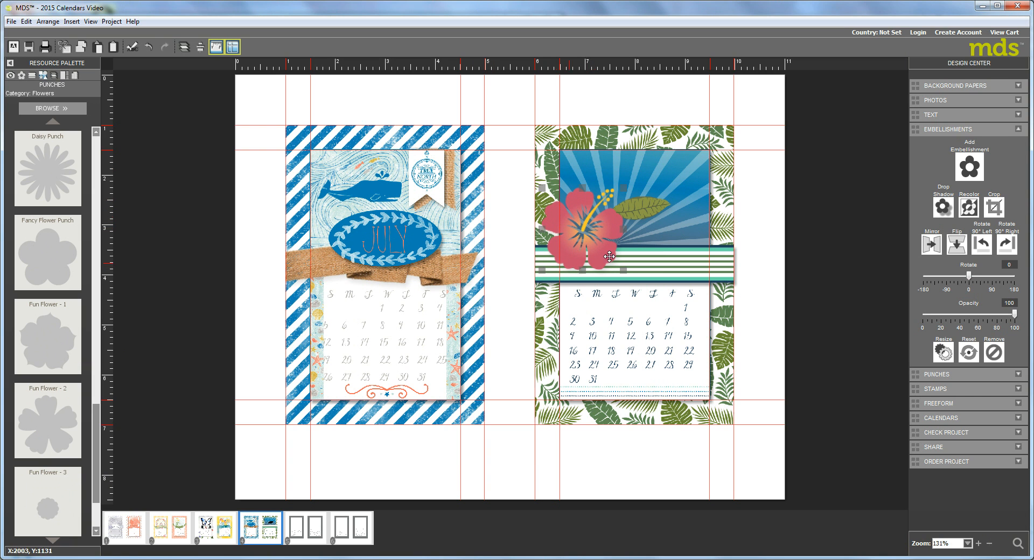
left_click_drag(41, 422, 584, 221)
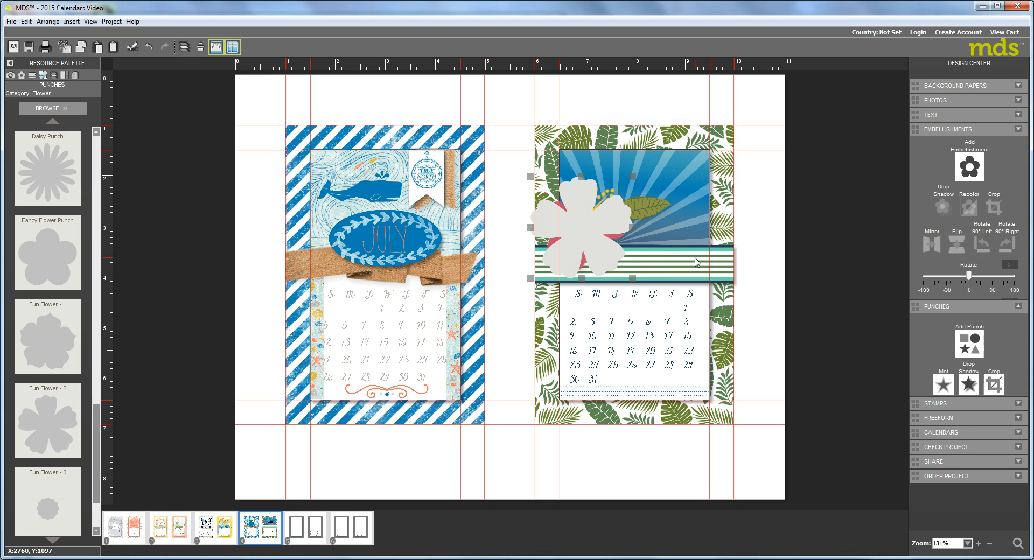
Shrink the flower punch to fit inside the pink hibiscus, center it there and rotate it 12 degrees
left_click_drag(632, 176, 602, 211)
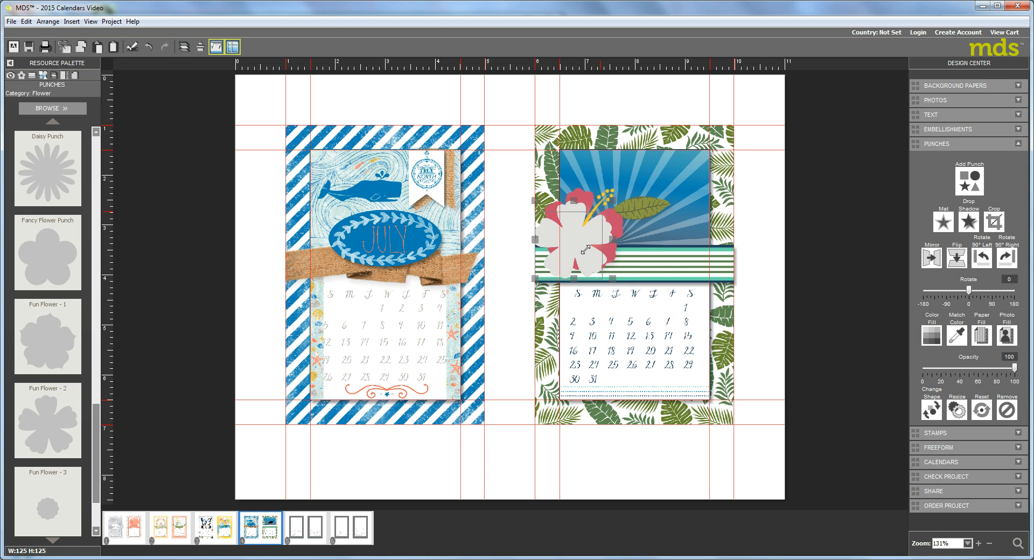
left_click_drag(566, 254, 578, 245)
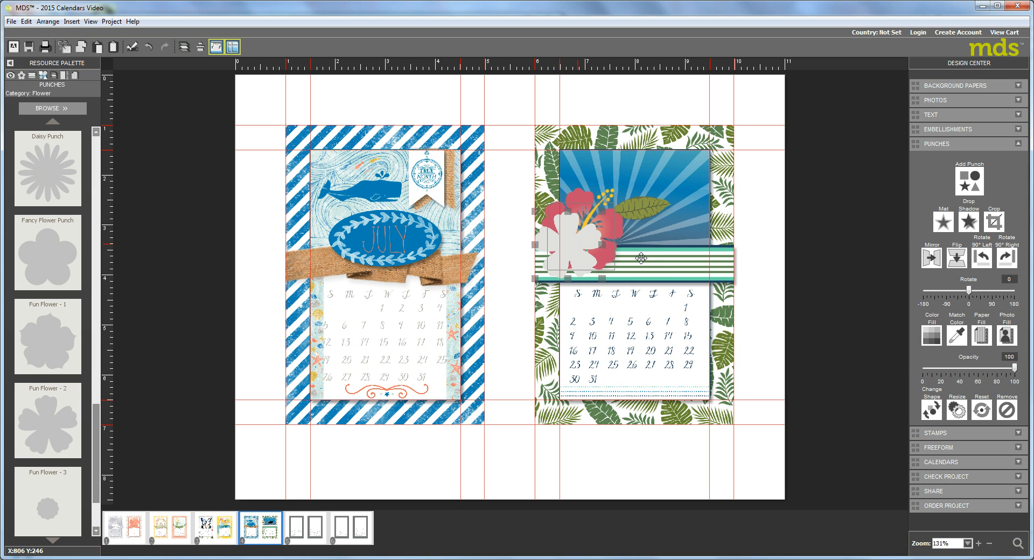
left_click_drag(615, 272, 604, 276)
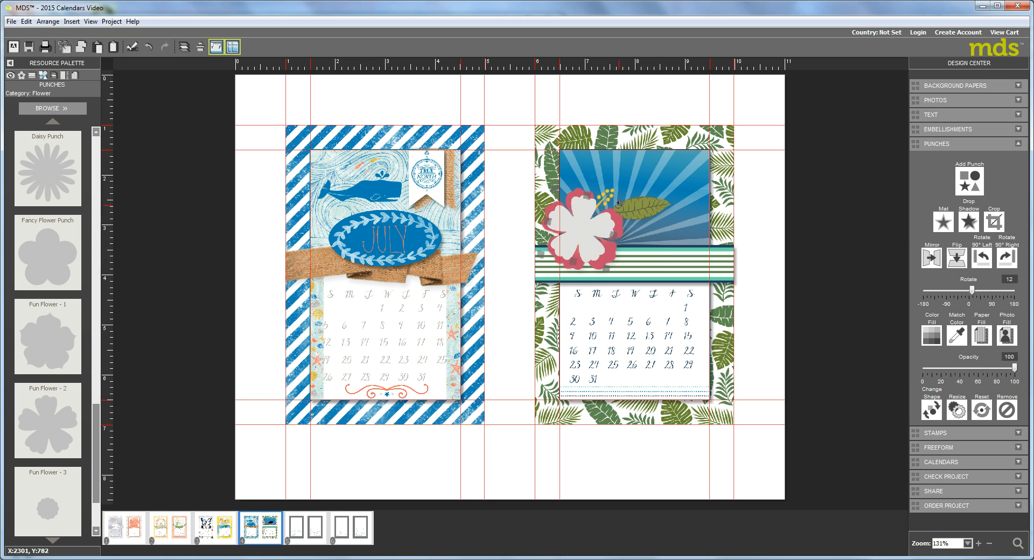
left_click_drag(618, 201, 611, 208)
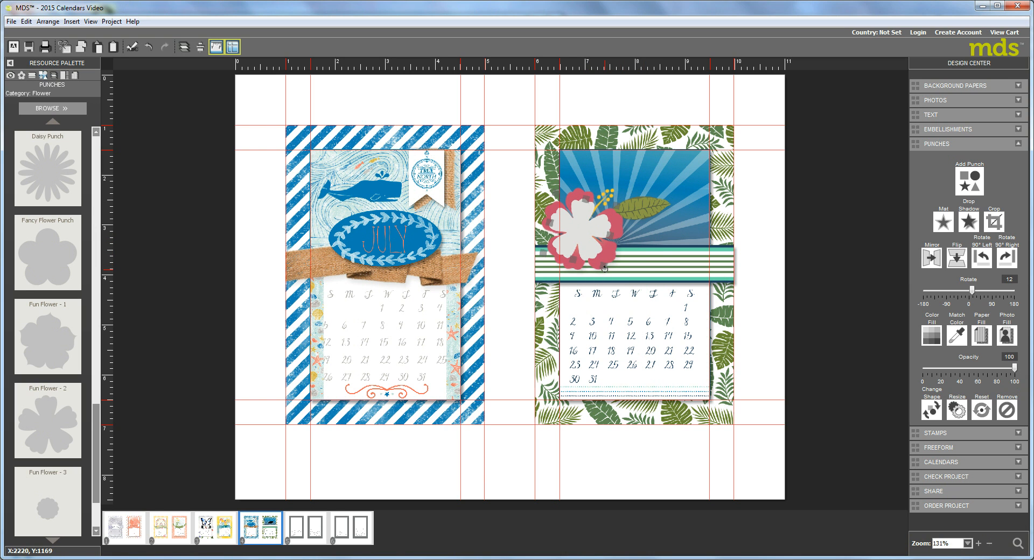
Fill the flower punch with golden yellow from the Stampin' Up! Colors palette
left_click(932, 335)
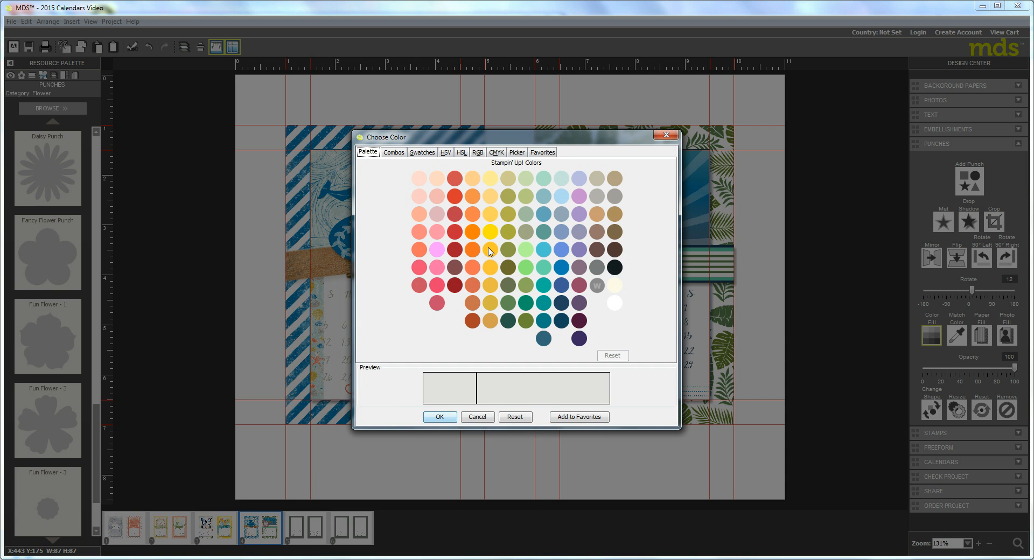
left_click(490, 251)
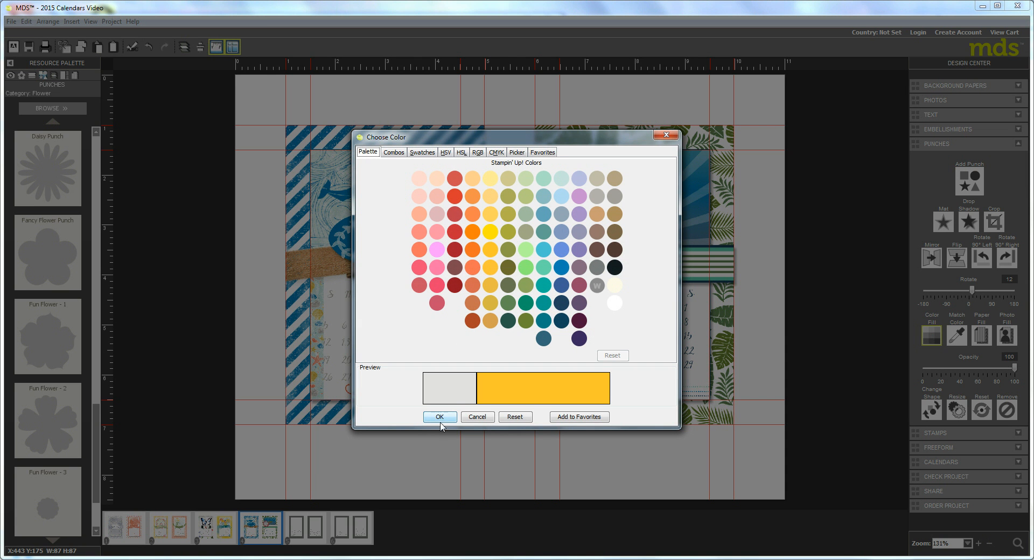
left_click(439, 416)
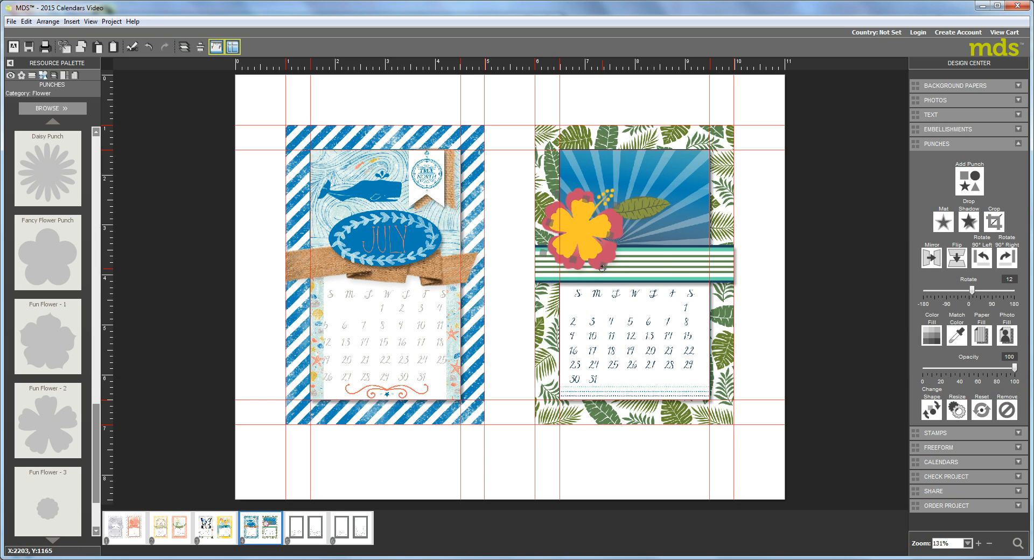
Refit the yellow flower punch to the hibiscus petals at a 3-degree rotation and send it backward behind the hibiscus
mouse_move(602, 267)
left_mouse_down()
mouse_move(640, 273)
mouse_move(608, 257)
left_mouse_up()
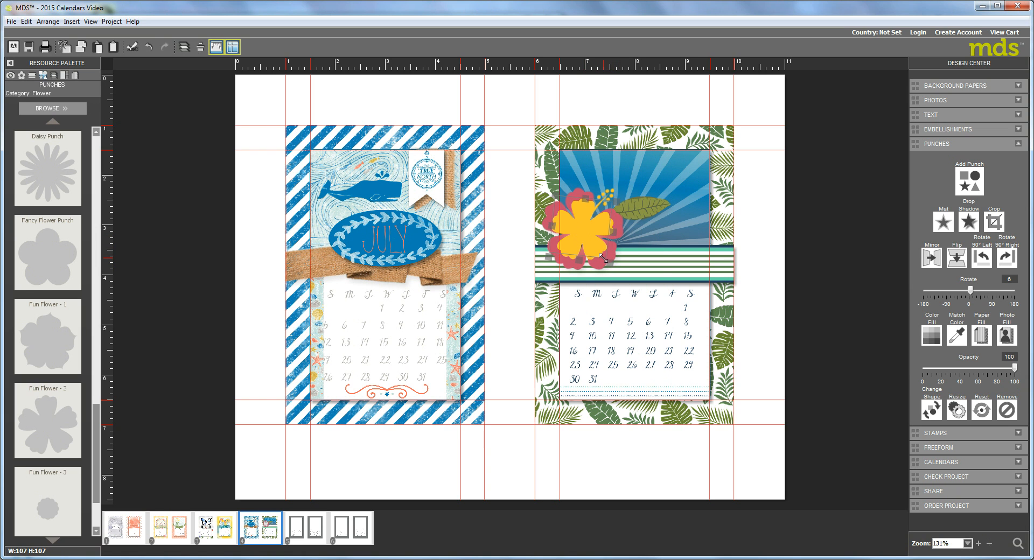
left_click_drag(591, 241, 610, 252)
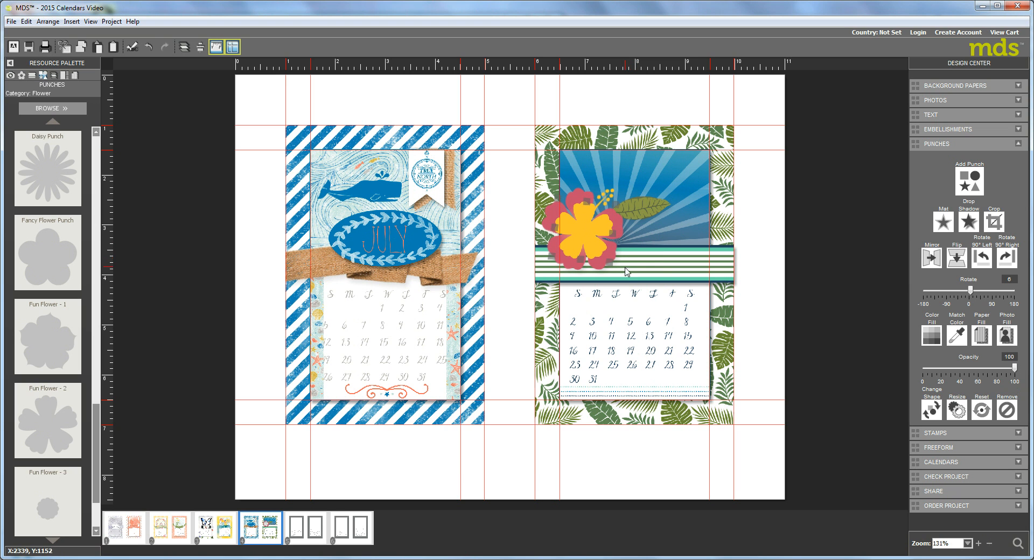
left_click_drag(613, 266, 631, 271)
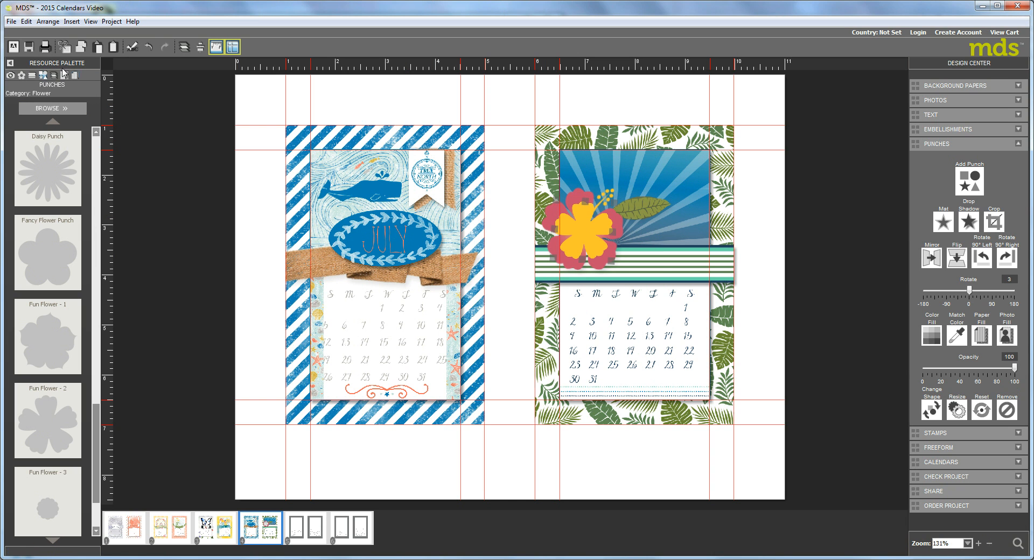
left_click(185, 46)
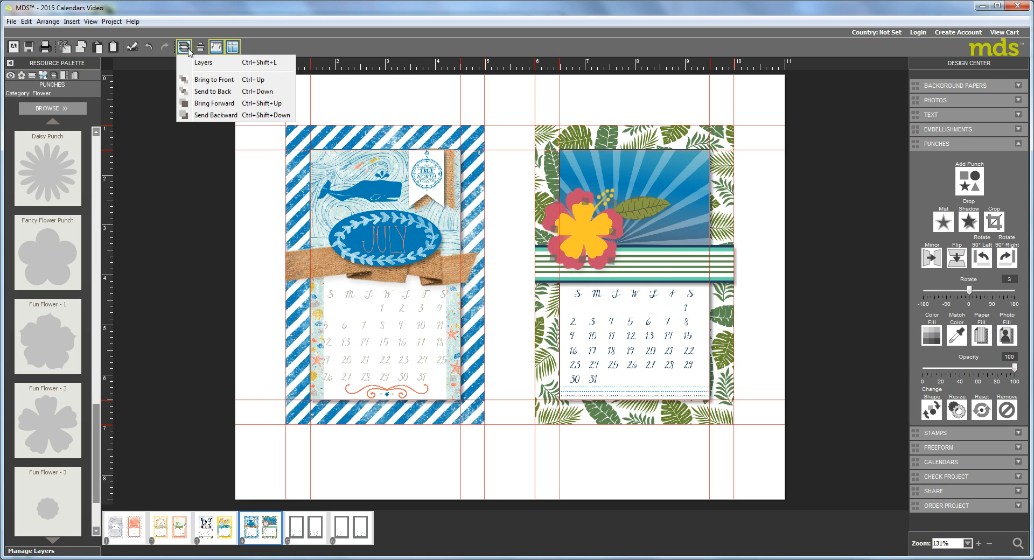
left_click(225, 115)
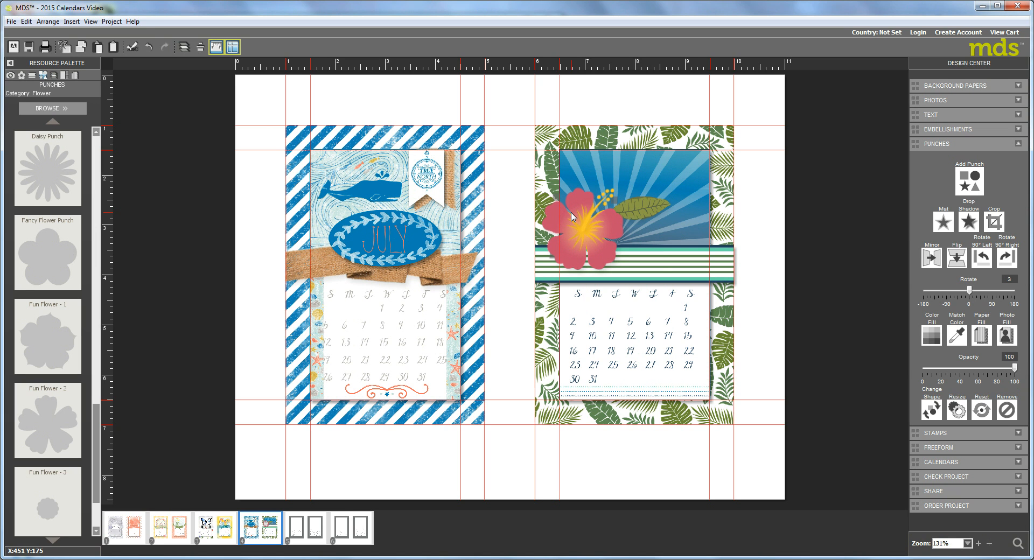
Move the Fun Flower - 2 layer above the hibiscus to fine-tune its size and position, and return it behind the hibiscus
left_click(54, 74)
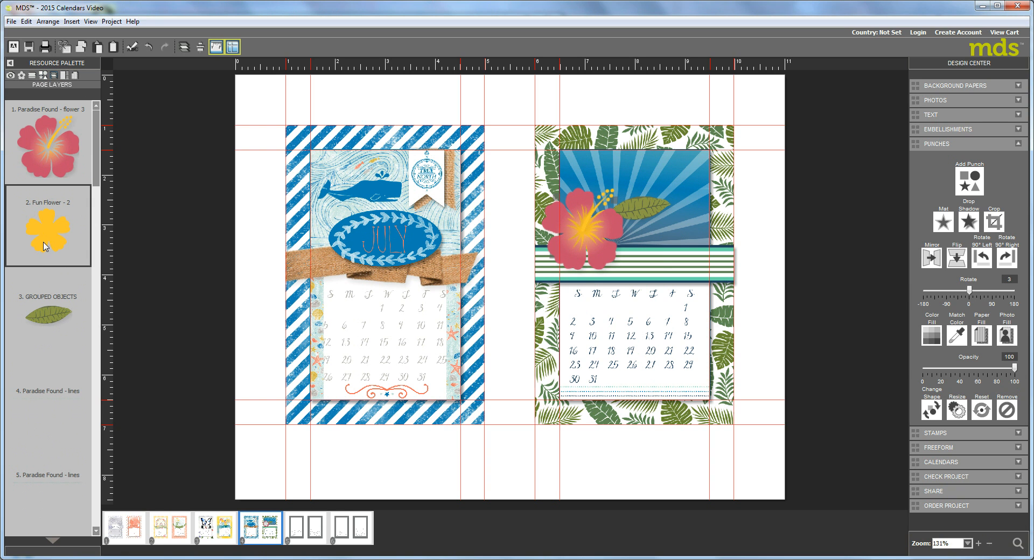
left_click_drag(44, 242, 46, 158)
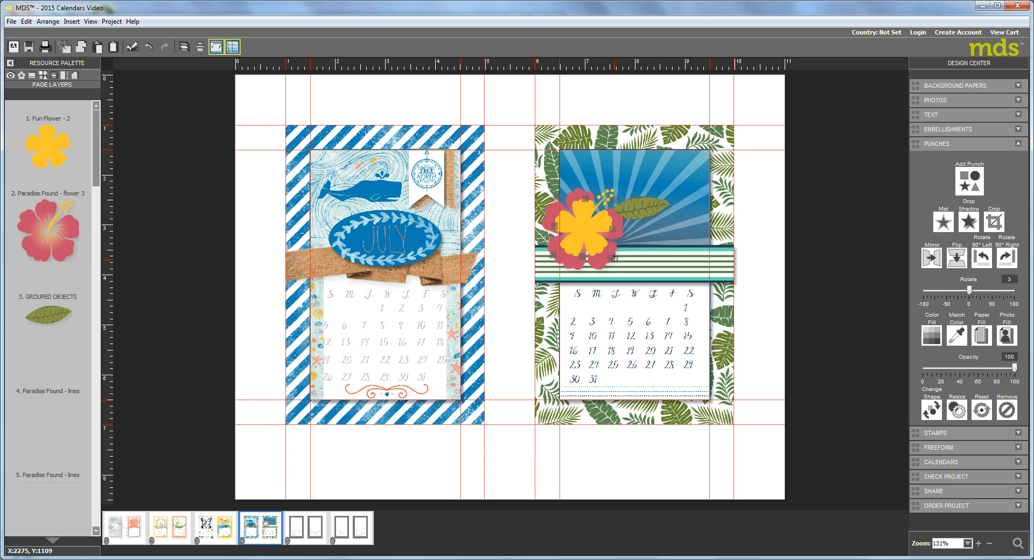
left_click_drag(612, 260, 611, 258)
left_click_drag(598, 249, 603, 248)
key("Left")
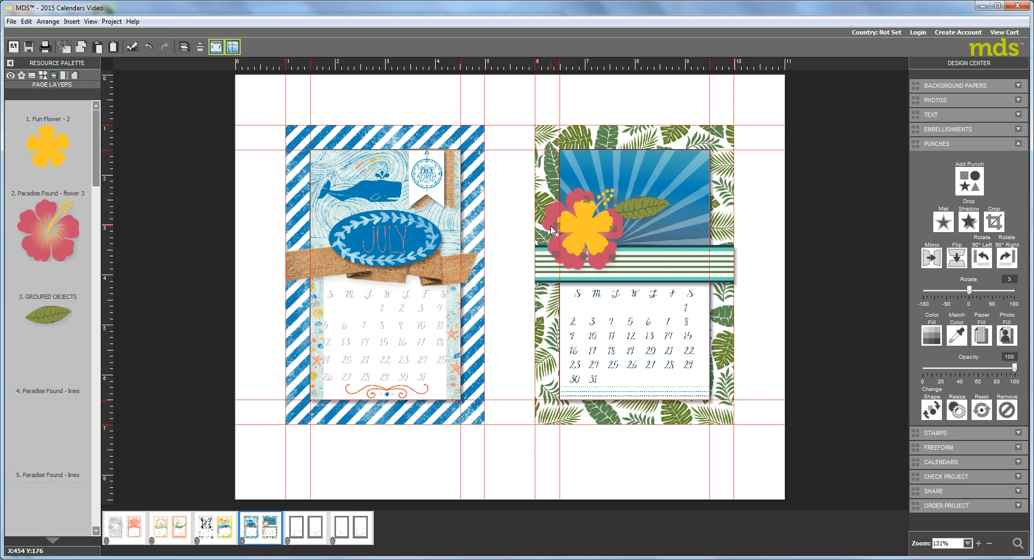
left_click_drag(43, 157, 55, 240)
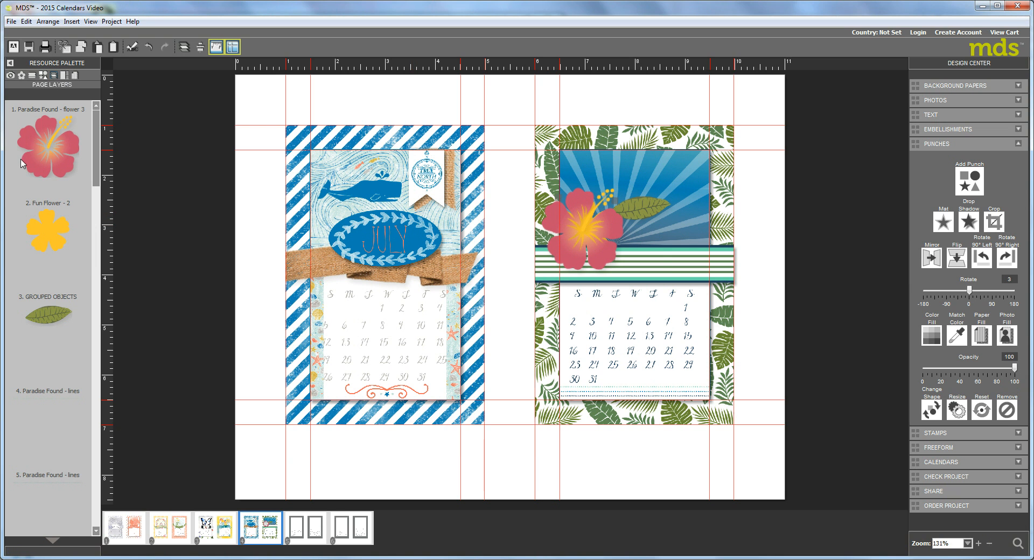
Add the yellow Paradise Found - flower 4 embellishment beside the hibiscus and reduce its size
left_click(22, 76)
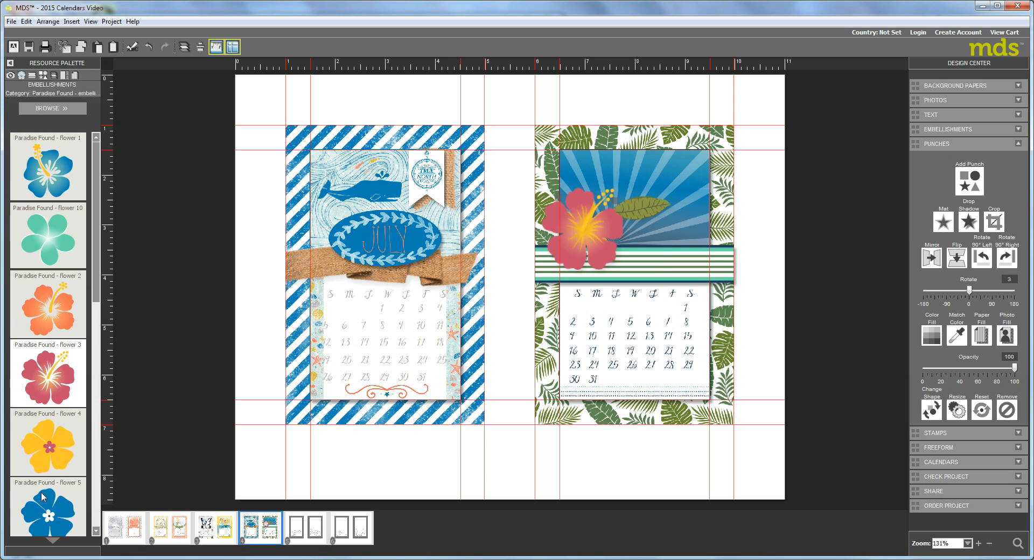
left_click_drag(53, 453, 656, 243)
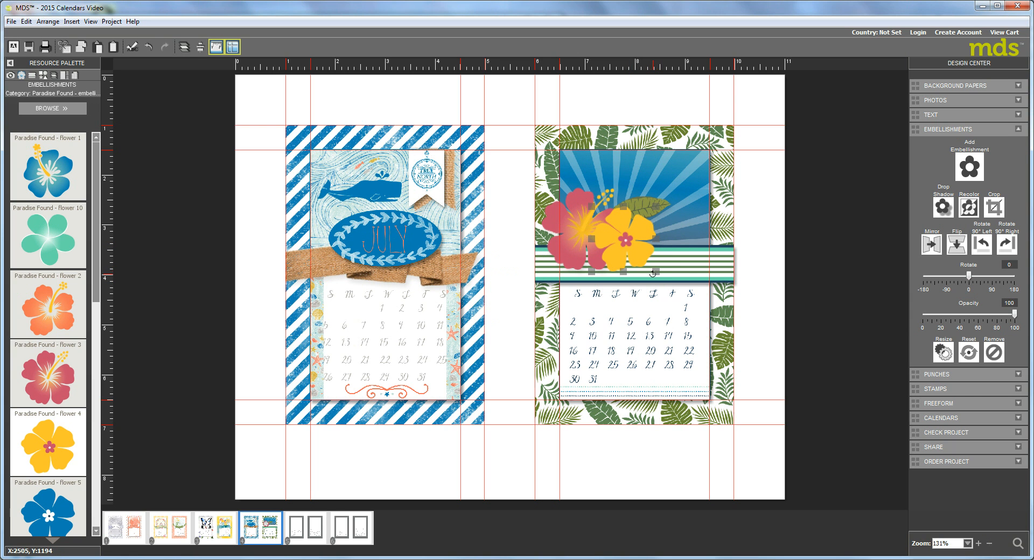
mouse_move(655, 273)
left_mouse_down()
mouse_move(643, 262)
mouse_move(659, 262)
left_mouse_up()
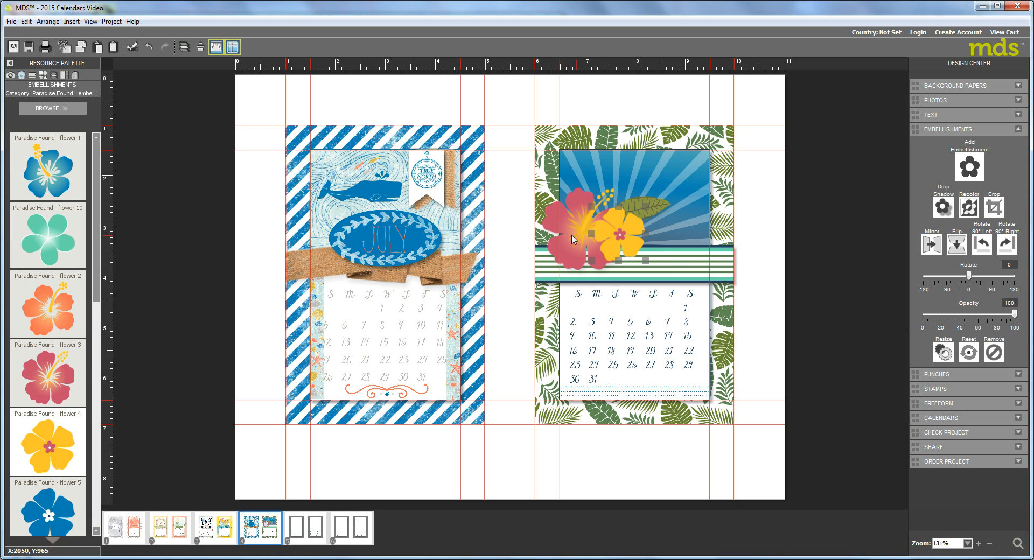
Layer the small yellow flower behind the hibiscus and shift it slightly right so its center shows
left_click(53, 76)
left_click_drag(48, 194, 49, 146)
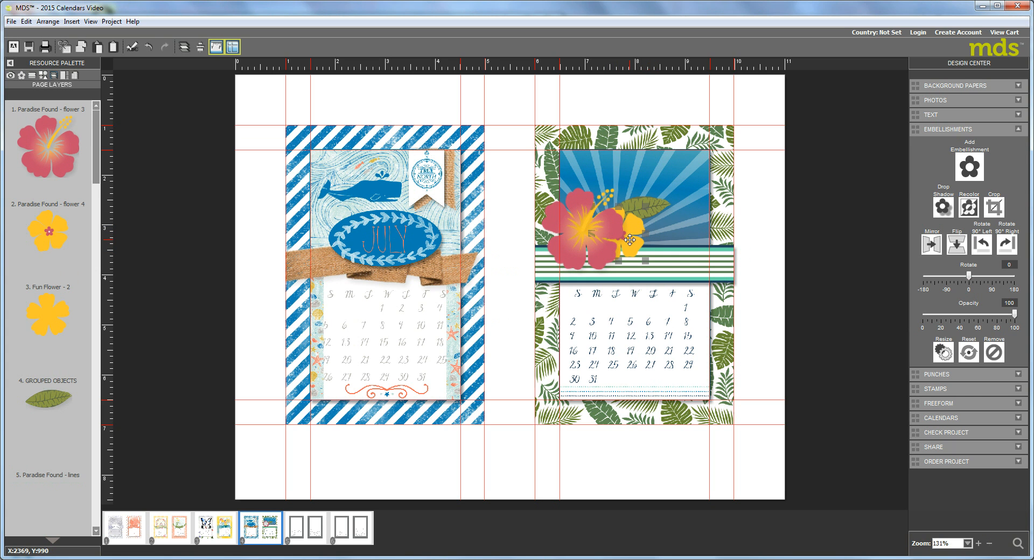
left_click_drag(644, 241, 631, 240)
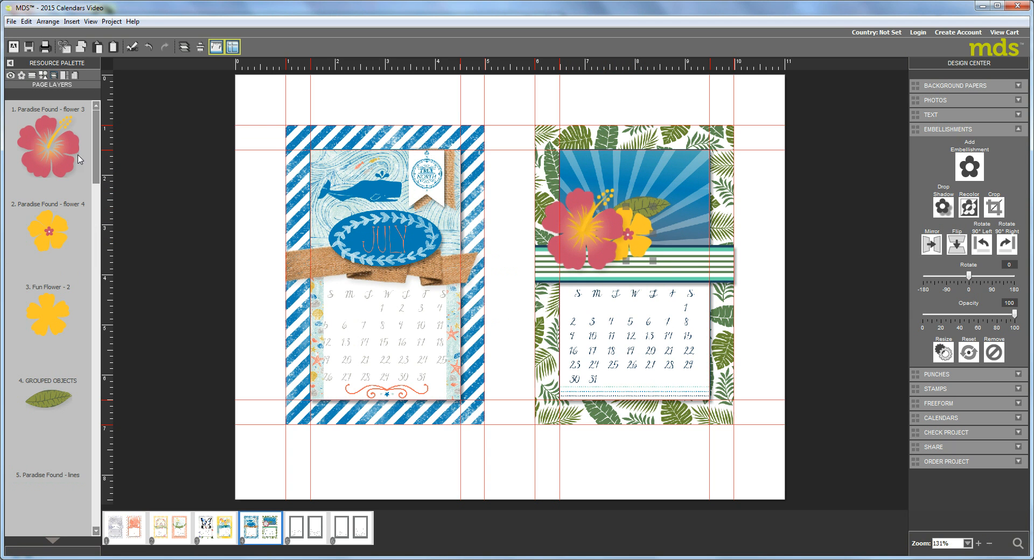
Add the teal Paradise Found - flower 10 embellishment over the hibiscus, reduce its size and rotate it to -17 degrees
left_click(21, 75)
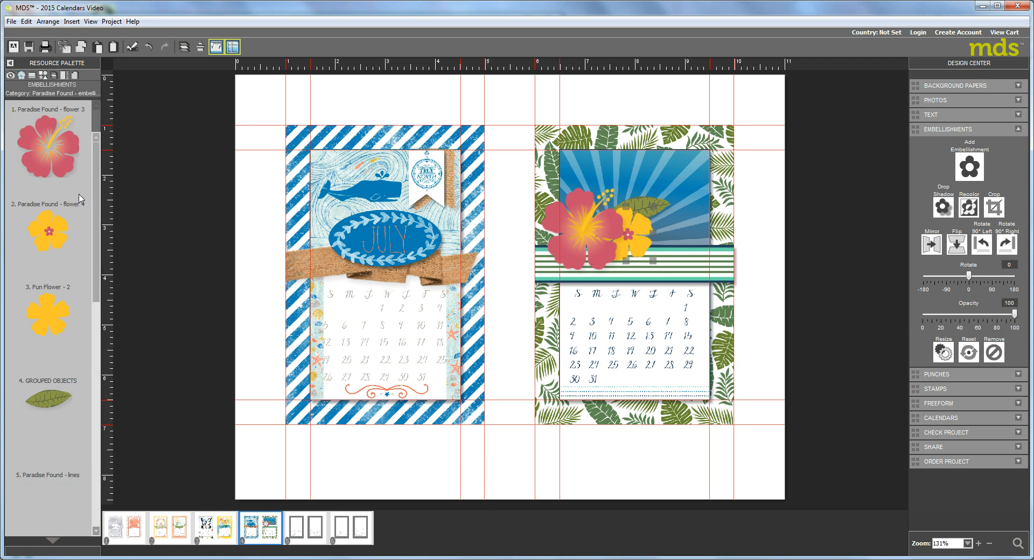
left_click_drag(37, 244, 694, 172)
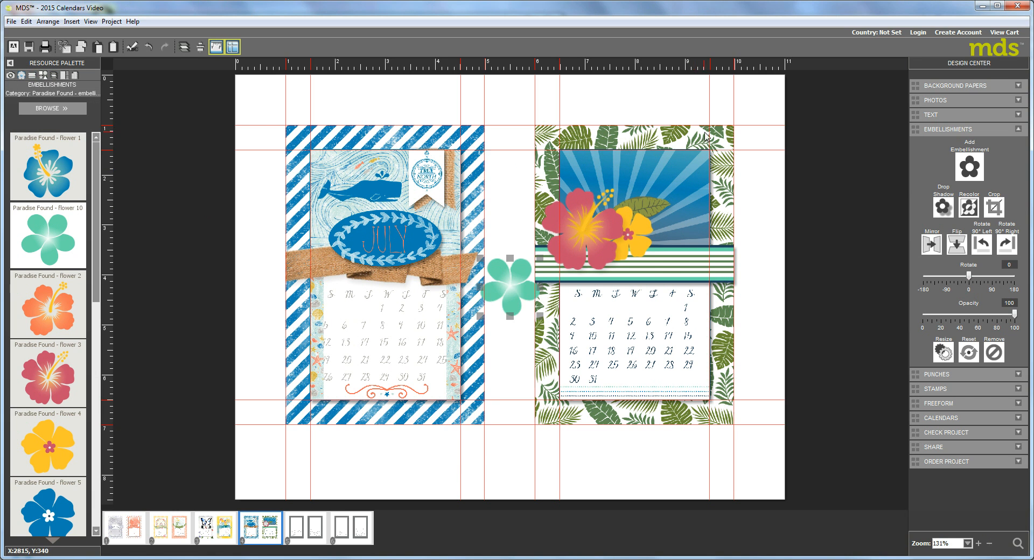
mouse_move(599, 212)
left_mouse_down()
mouse_move(613, 183)
mouse_move(595, 205)
left_mouse_up()
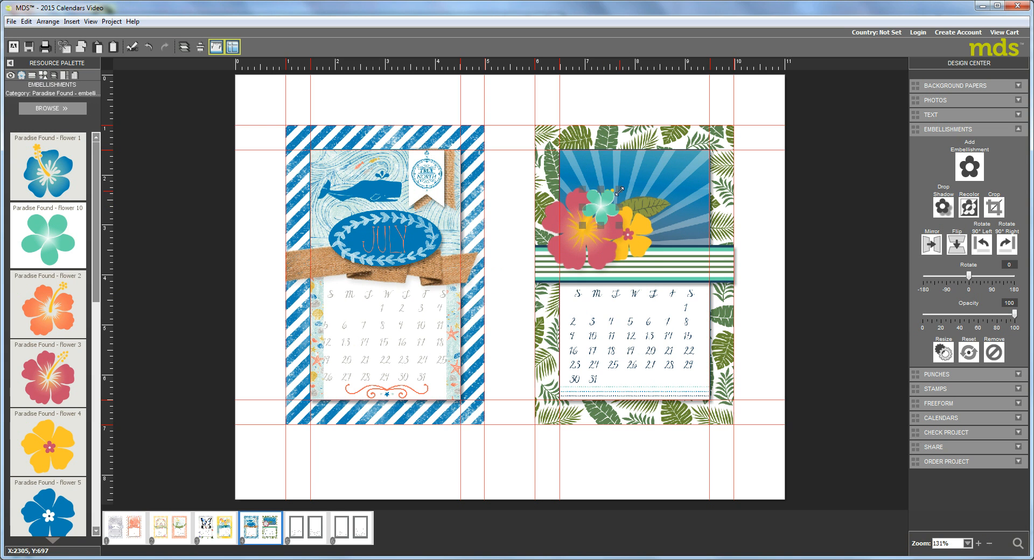
left_click_drag(620, 191, 621, 191)
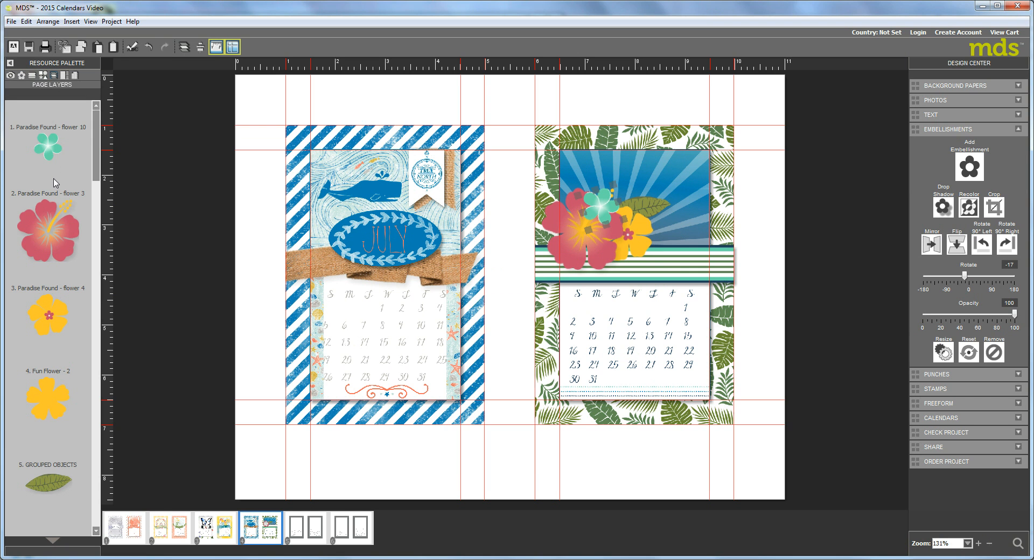
Layer the teal flower behind the hibiscus and move the Fun Flower - 2 layer up directly beneath the hibiscus
left_click_drag(48, 153, 63, 256)
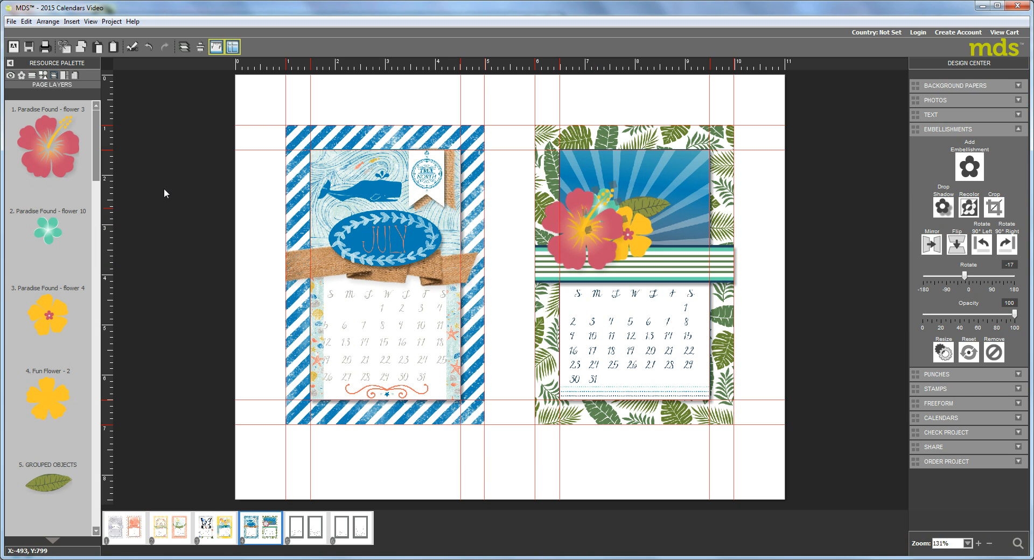
left_click_drag(38, 406, 52, 267)
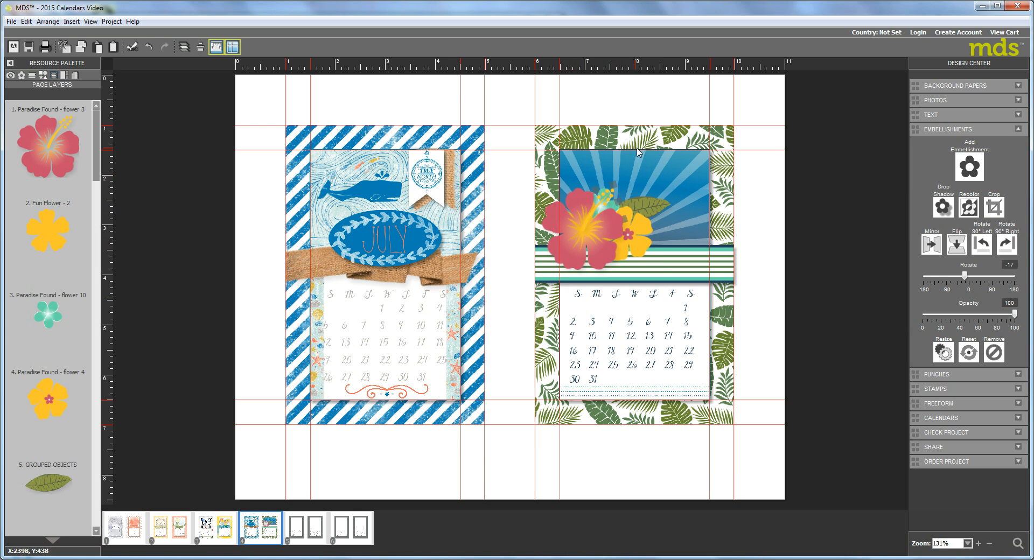
Add the Paradise Found - banner stamp over the striped ribbon and size it to span about three quarters of the ribbon's length
left_click(34, 77)
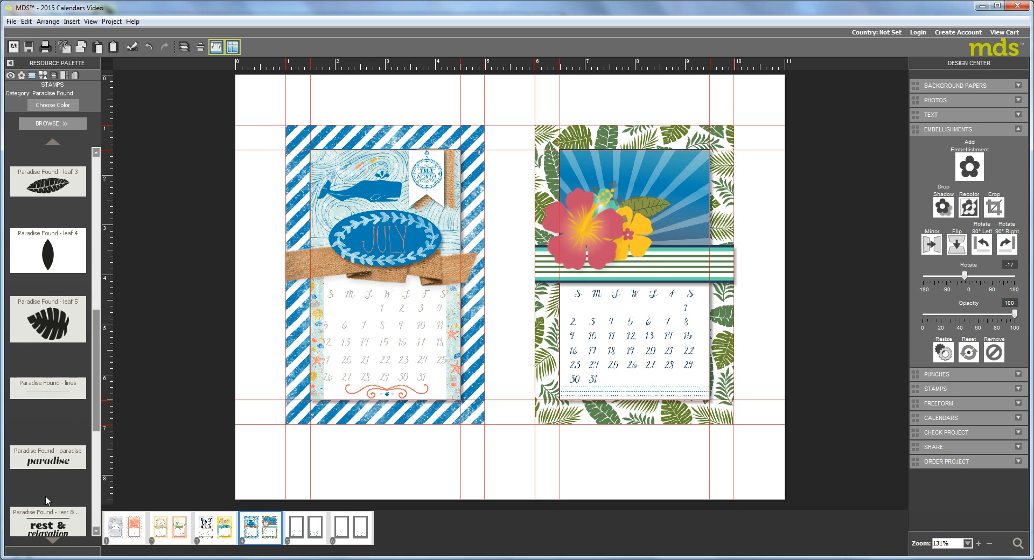
left_click_drag(95, 329, 104, 169)
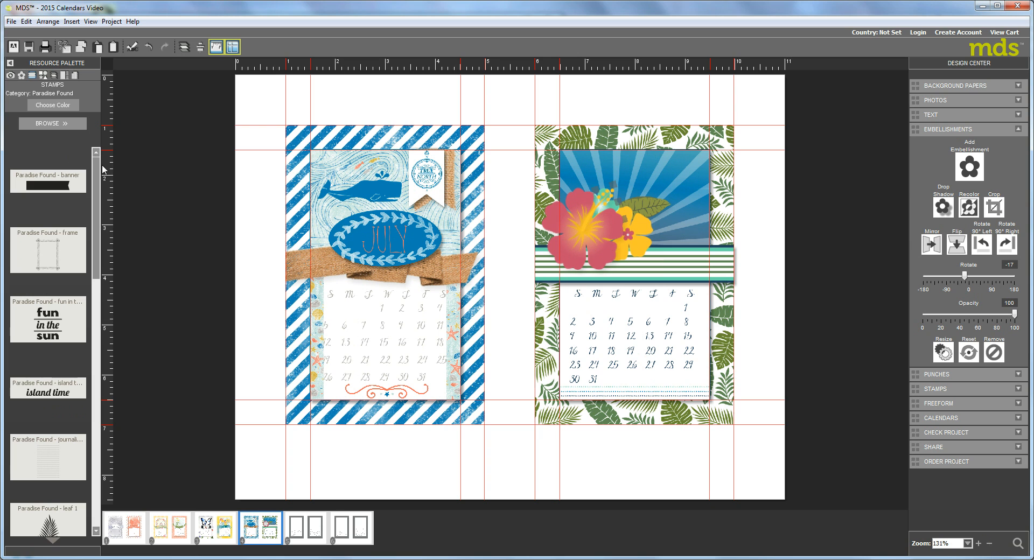
left_click(95, 527)
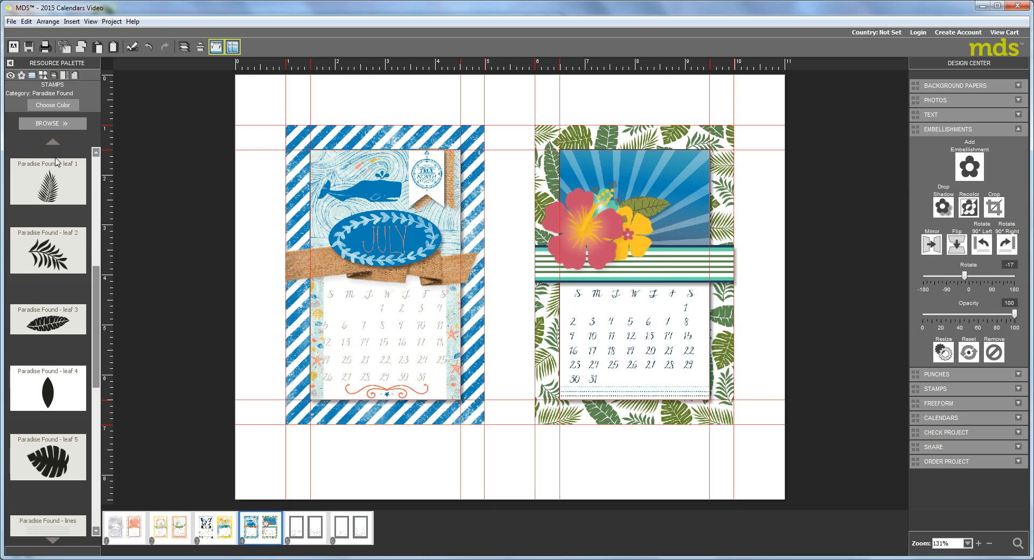
left_click(94, 521)
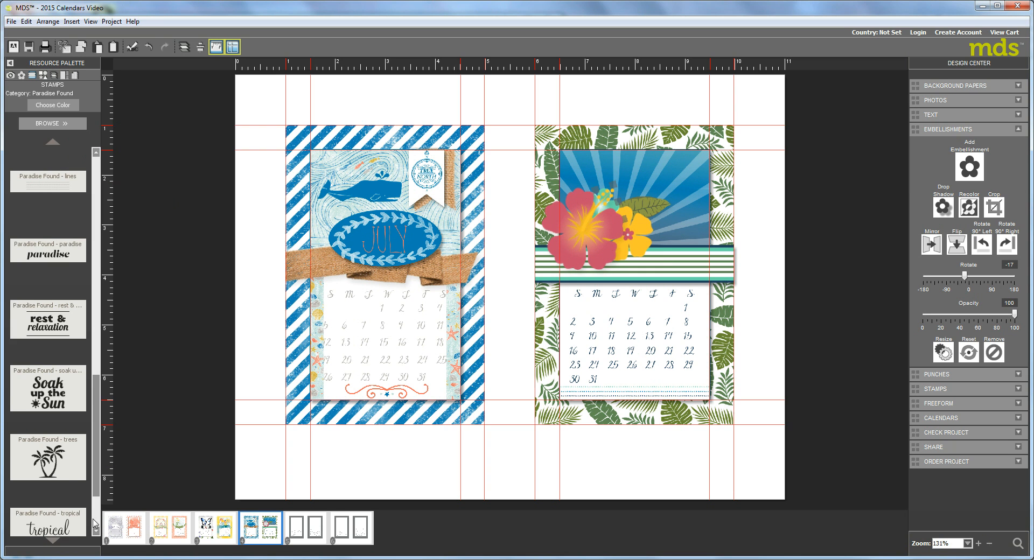
left_click(97, 163)
left_click(98, 162)
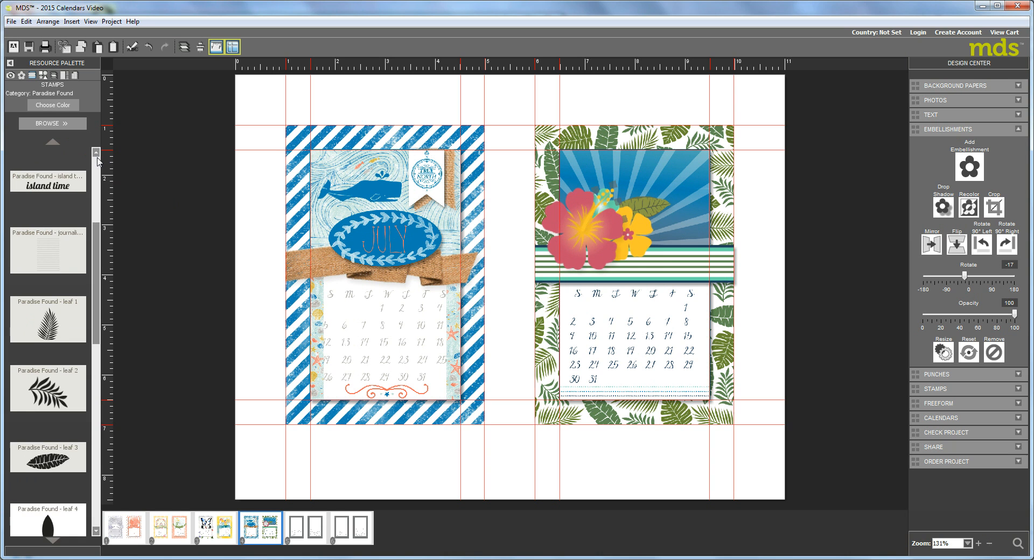
left_click(98, 162)
left_click_drag(60, 188, 608, 269)
left_click_drag(692, 268, 656, 282)
left_click_drag(541, 279, 670, 277)
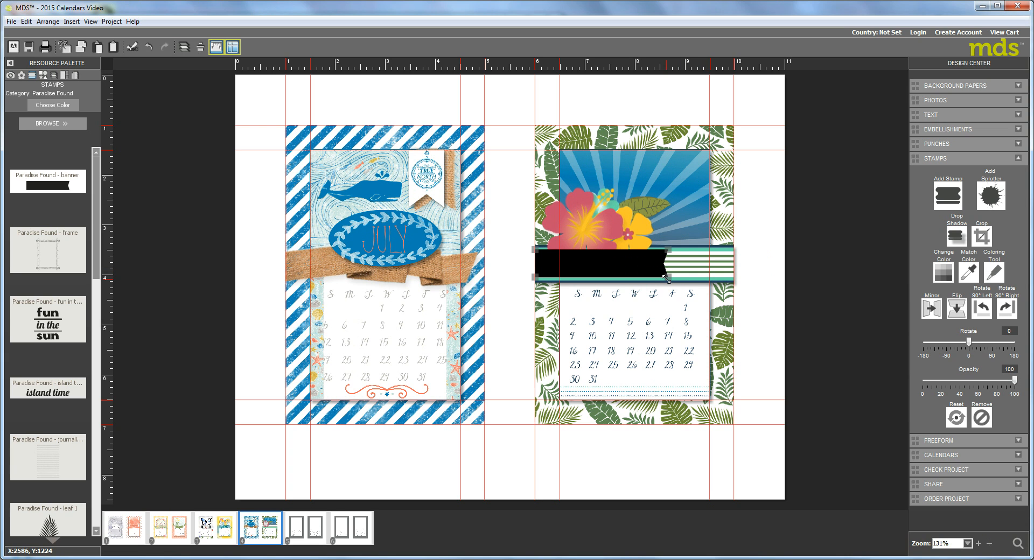
left_click_drag(666, 279, 680, 281)
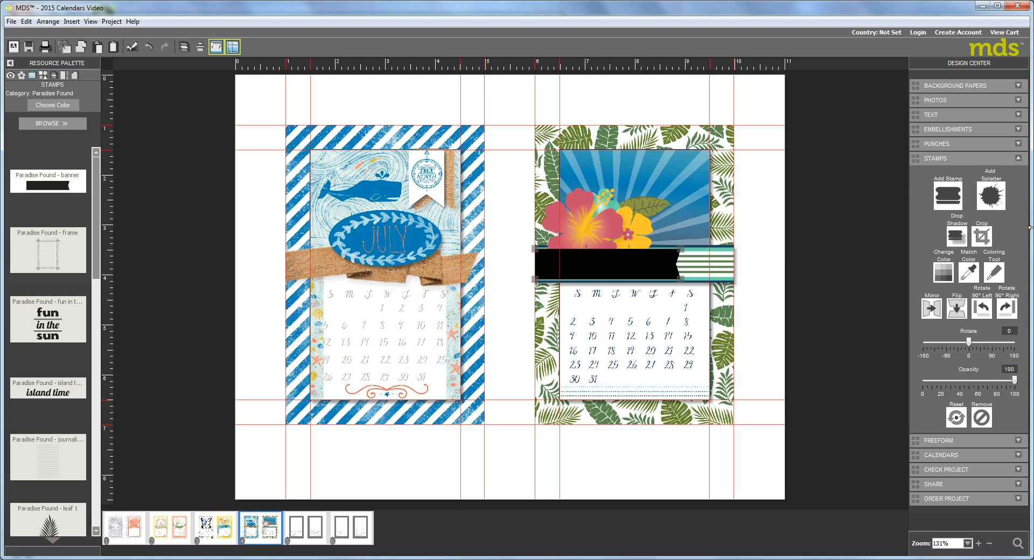
Recolor the banner stamp dark navy blue from the Stampin' Up! palette and give it a drop shadow
left_click(937, 267)
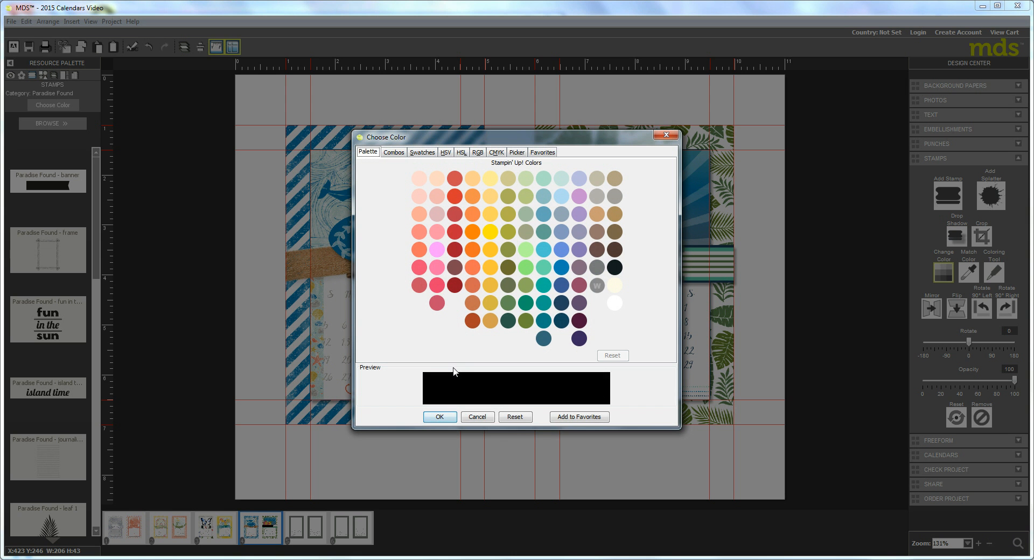
left_click(560, 303)
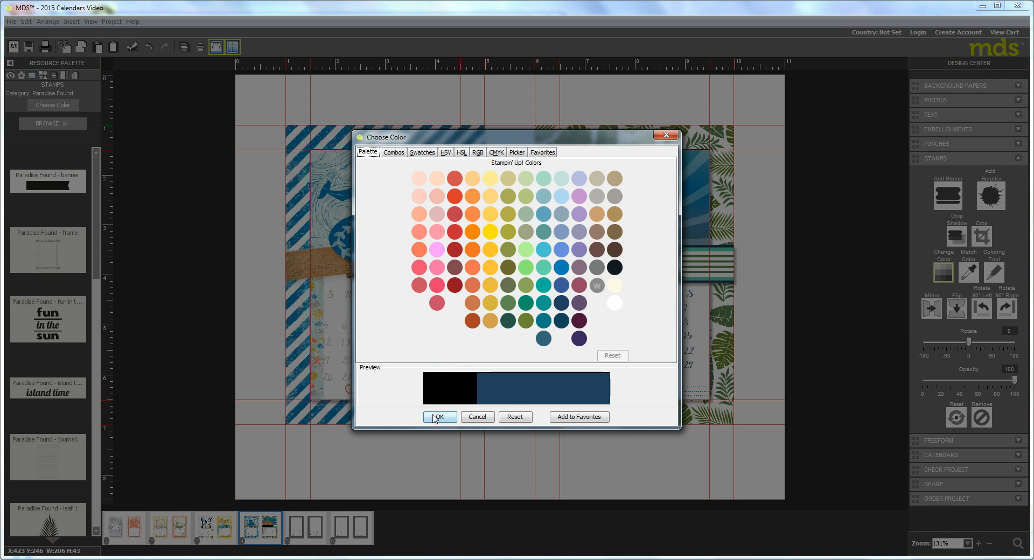
left_click(440, 416)
left_click(954, 235)
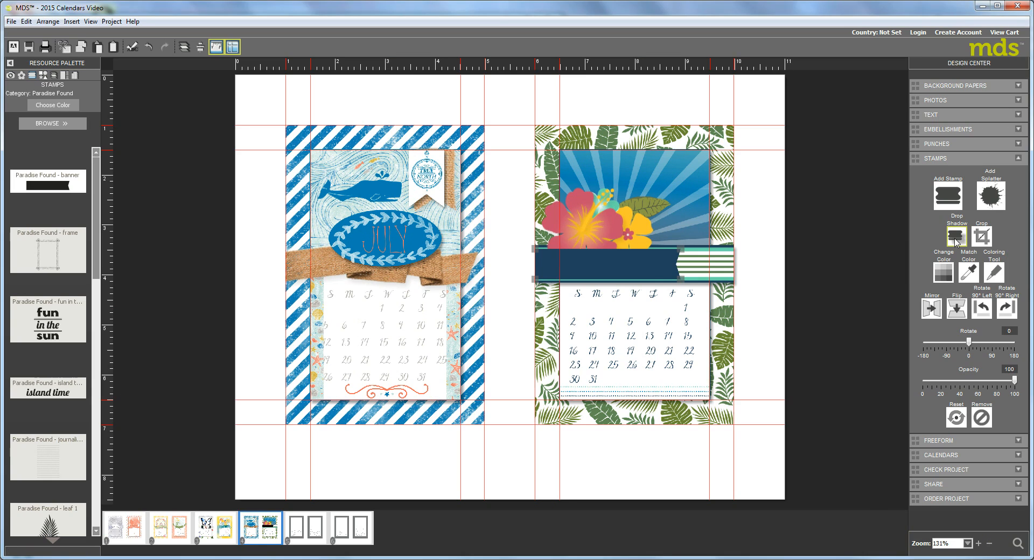
left_click(609, 396)
Load the Month by Month stamp category in place of Paradise Found
left_click(52, 124)
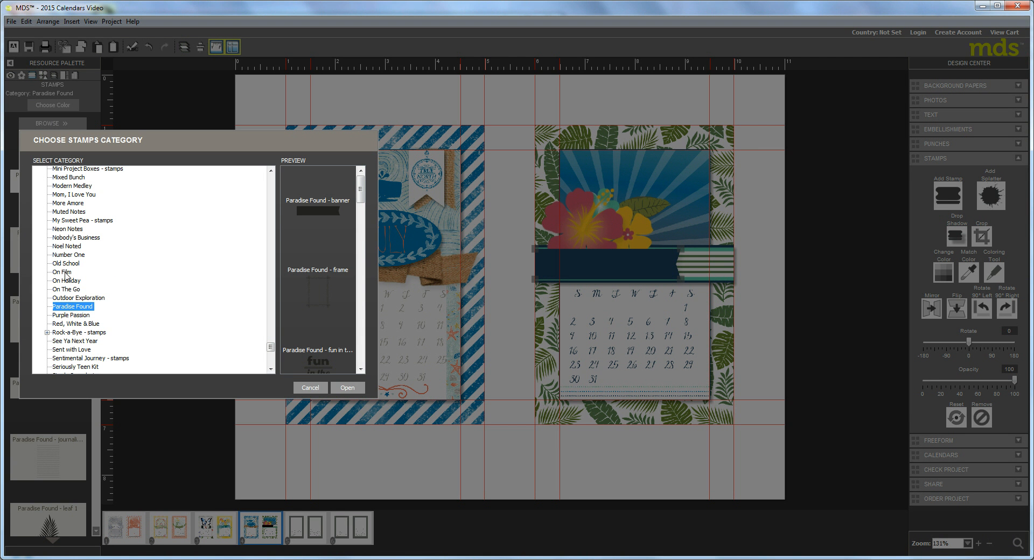
scroll(80, 229, "up", 2)
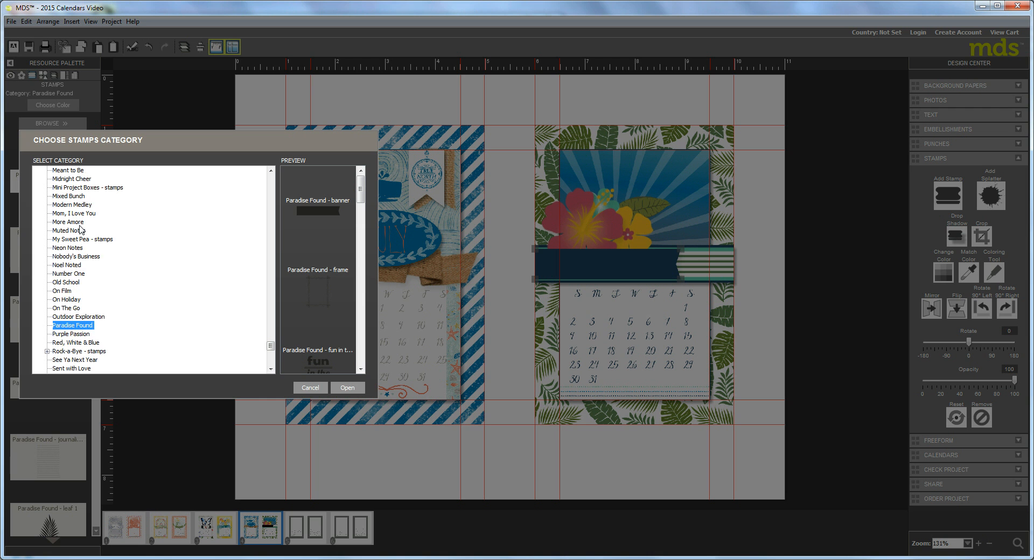
scroll(80, 231, "up", 1)
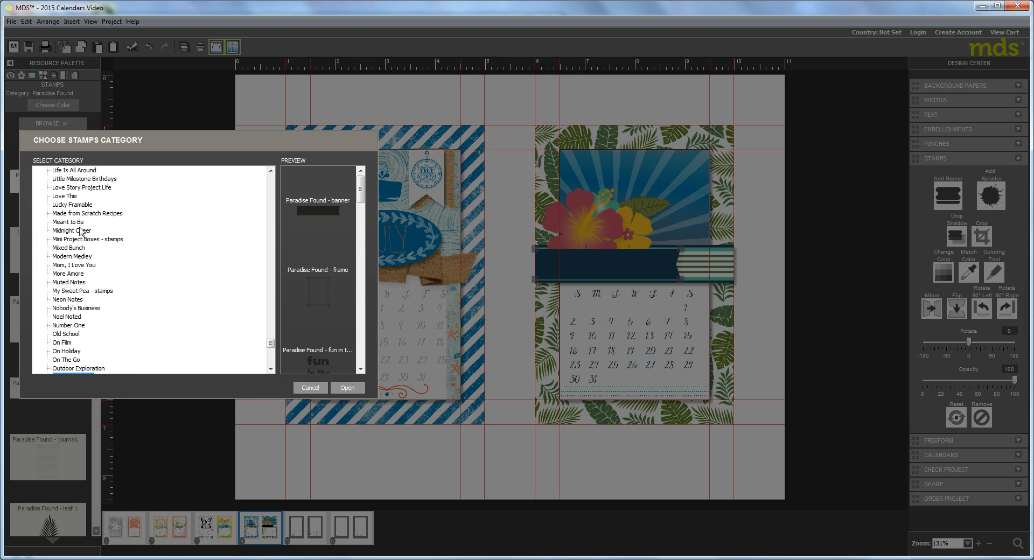
scroll(80, 230, "up", 20)
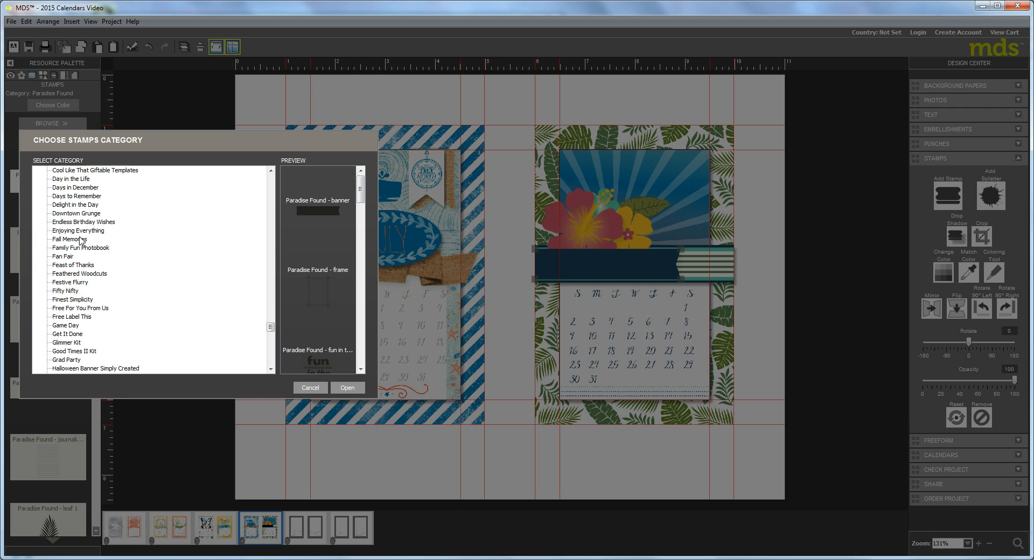
scroll(81, 245, "up", 20)
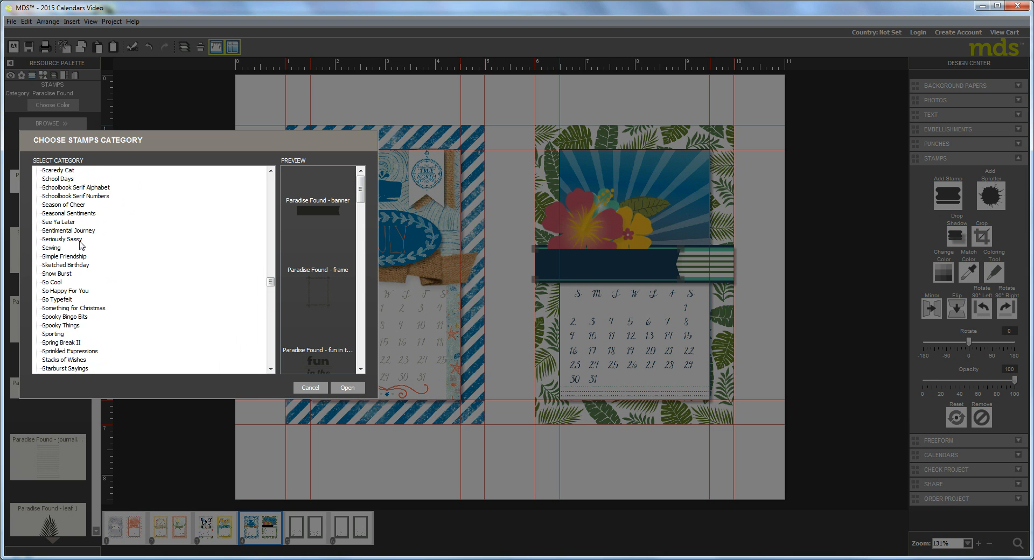
scroll(81, 246, "up", 2)
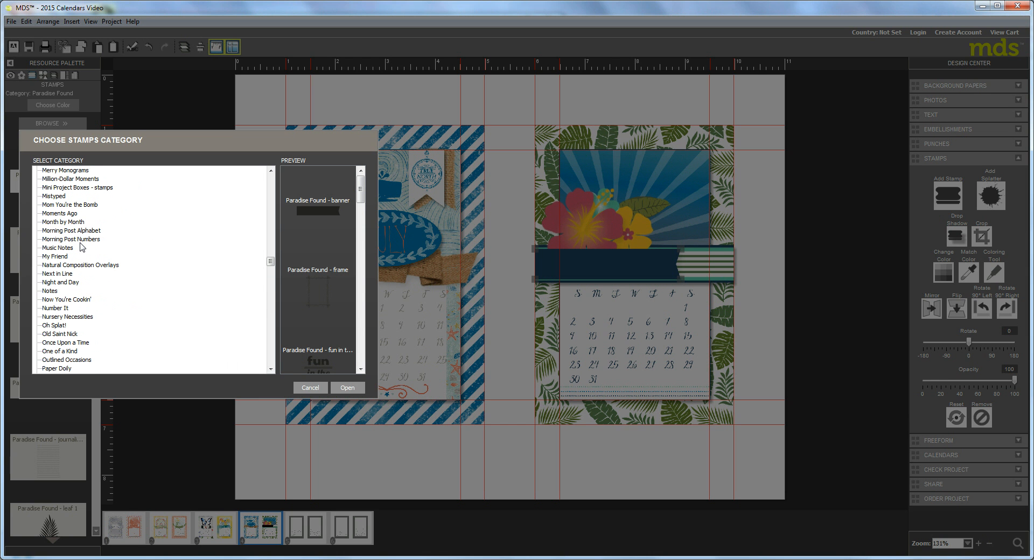
left_click(49, 223)
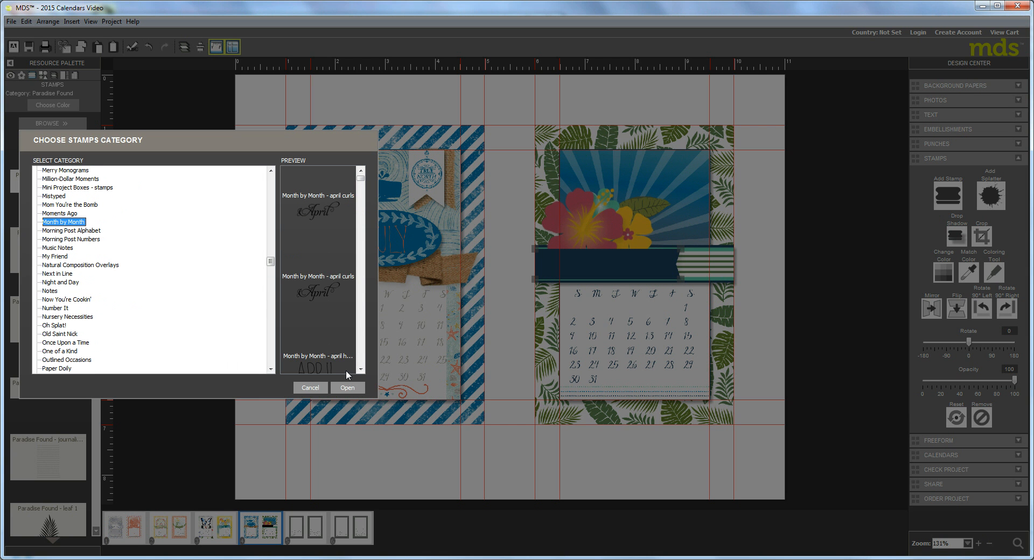
left_click(347, 387)
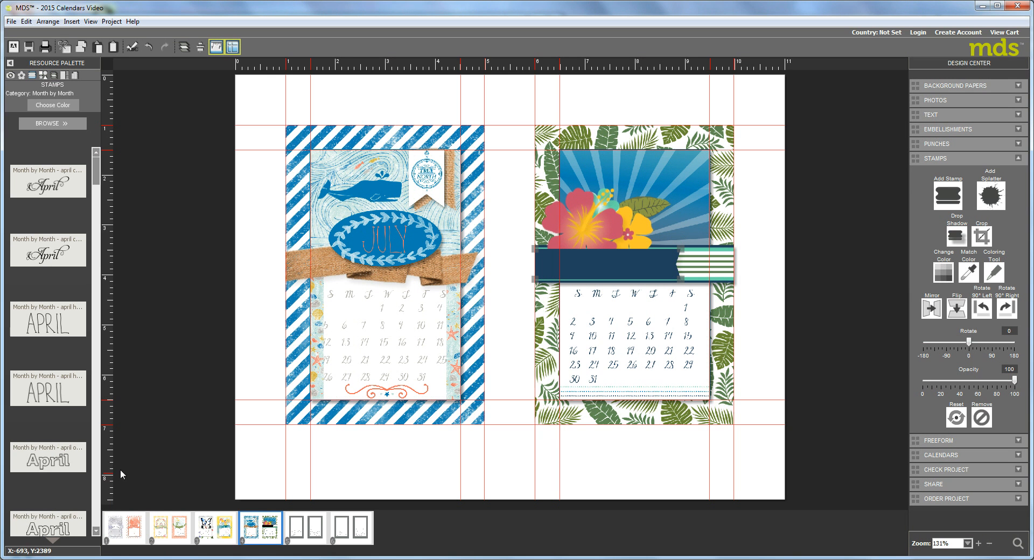
Place the thin uppercase AUGUST stamp on the navy banner and color it white
scroll(99, 522, "down", 3)
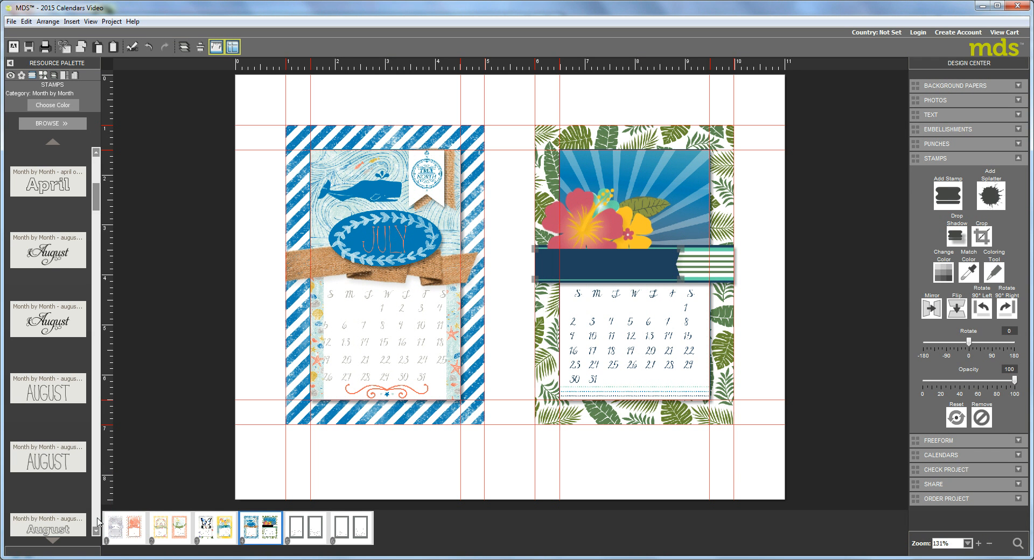
left_click_drag(52, 397, 646, 263)
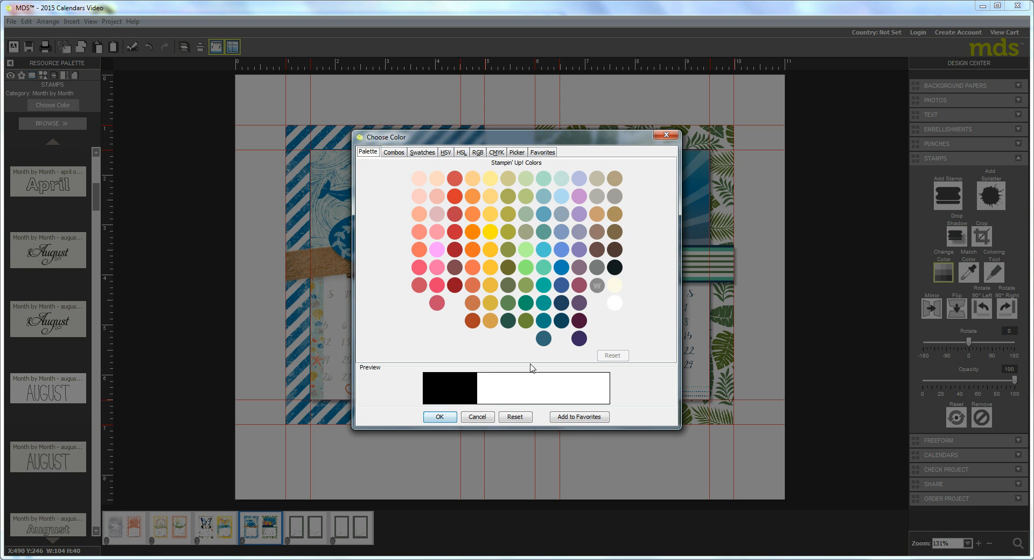
left_click(439, 417)
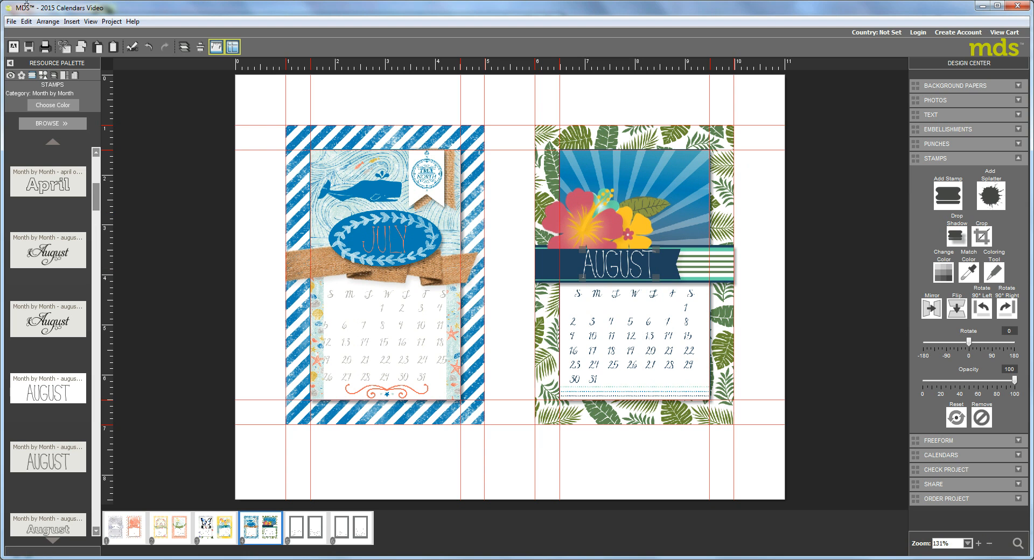
Select the AUGUST stamp together with the navy banner and group them
left_click(51, 76)
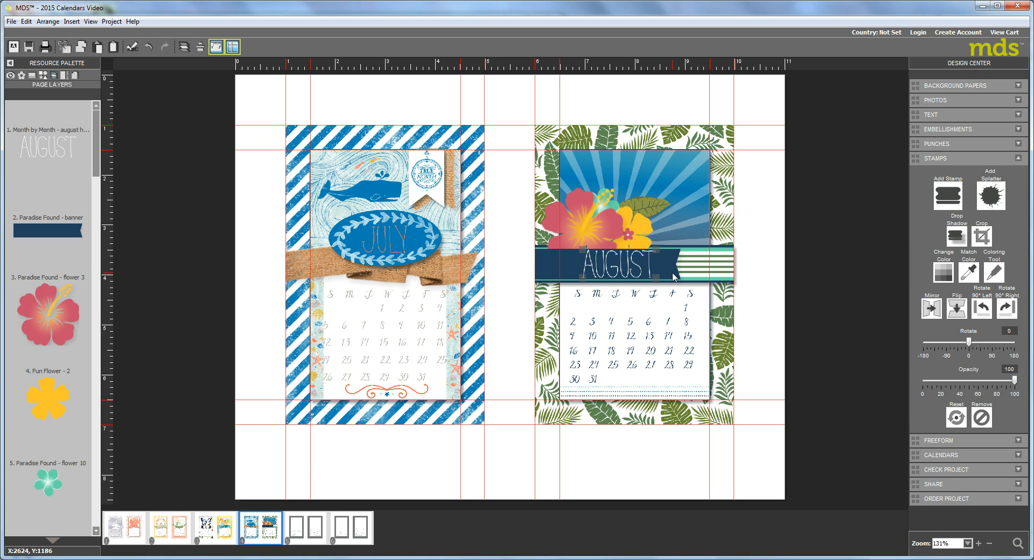
left_click(701, 278)
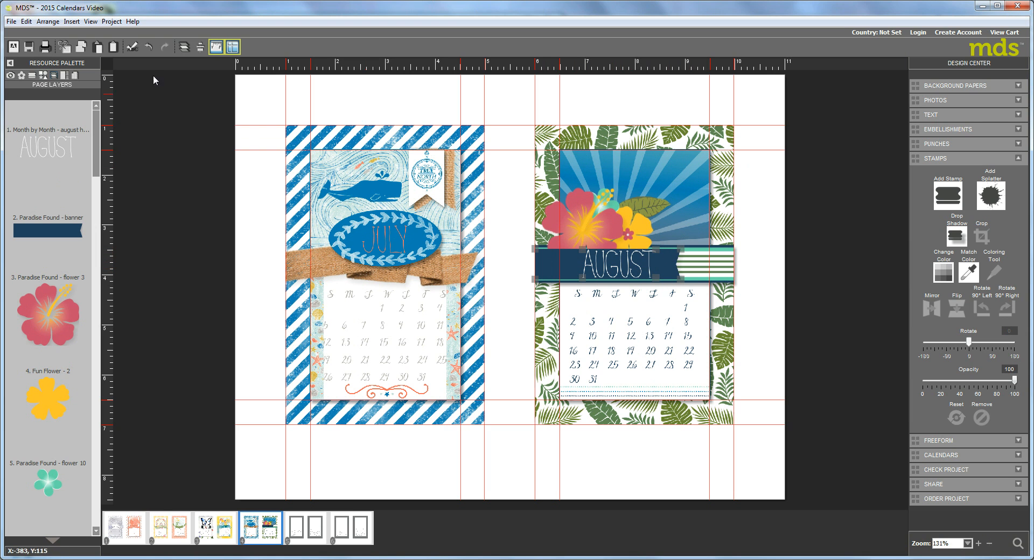
left_click(47, 23)
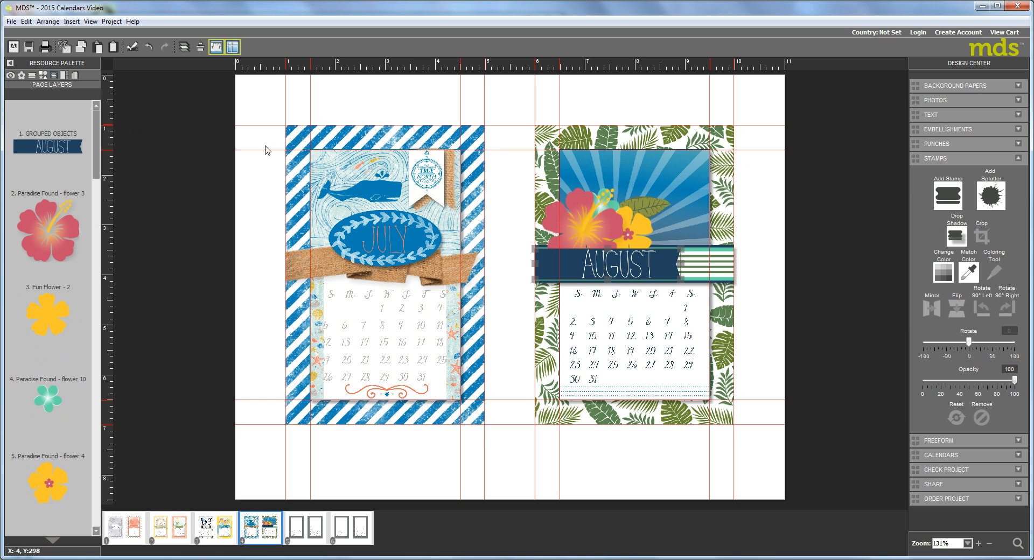
Move the grouped AUGUST banner layer below the flower layers, directly above the grouped leaf layer
left_click_drag(48, 149, 114, 369)
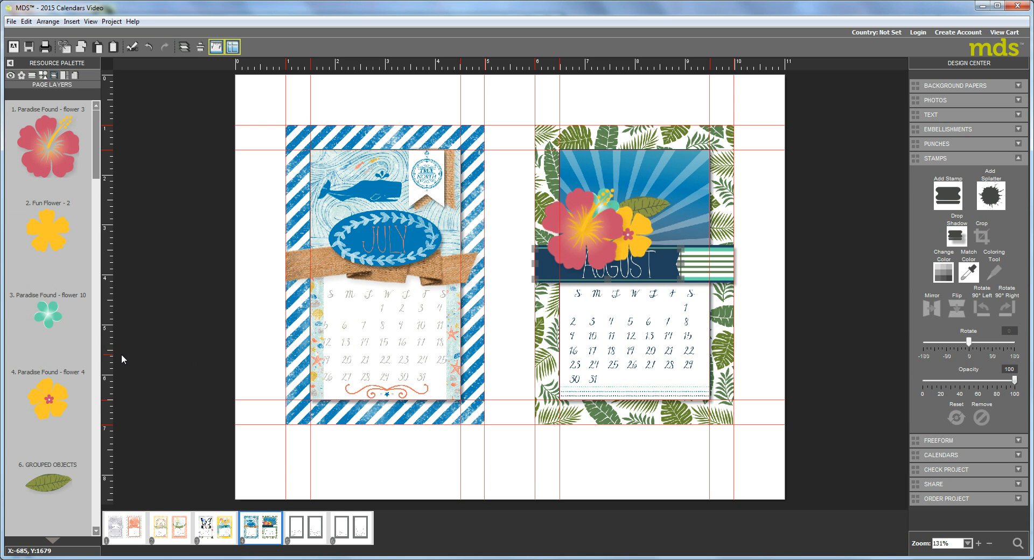
left_click_drag(96, 181, 97, 247)
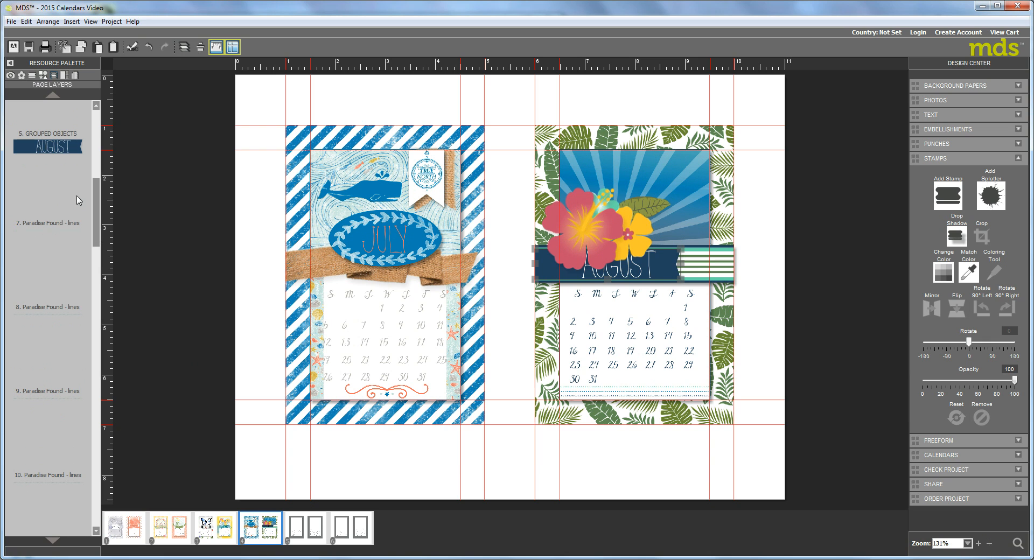
left_click_drag(52, 149, 54, 455)
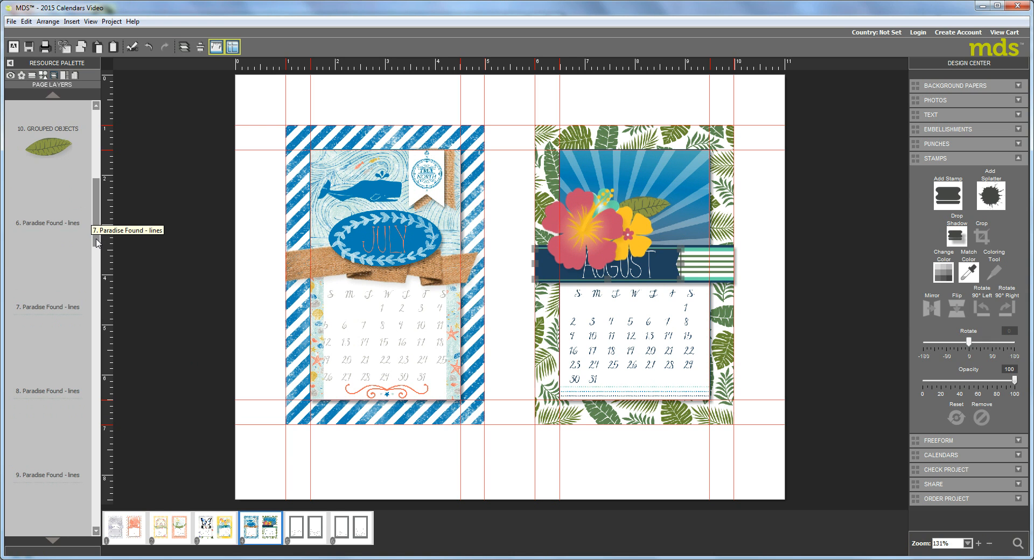
left_click_drag(97, 242, 97, 228)
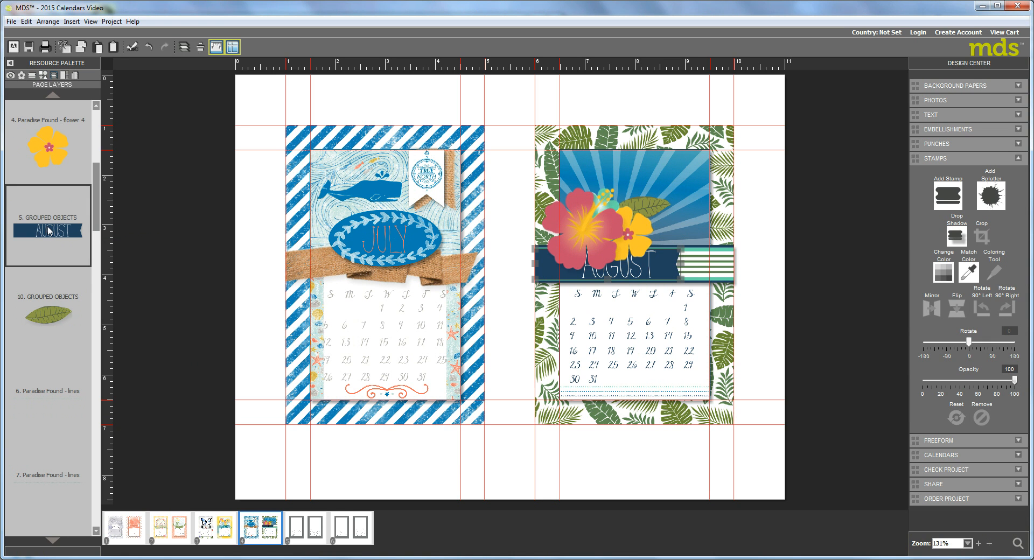
Move the pink hibiscus up so it clears the AUGUST title on the banner
left_click(584, 230)
left_click_drag(584, 230, 584, 212)
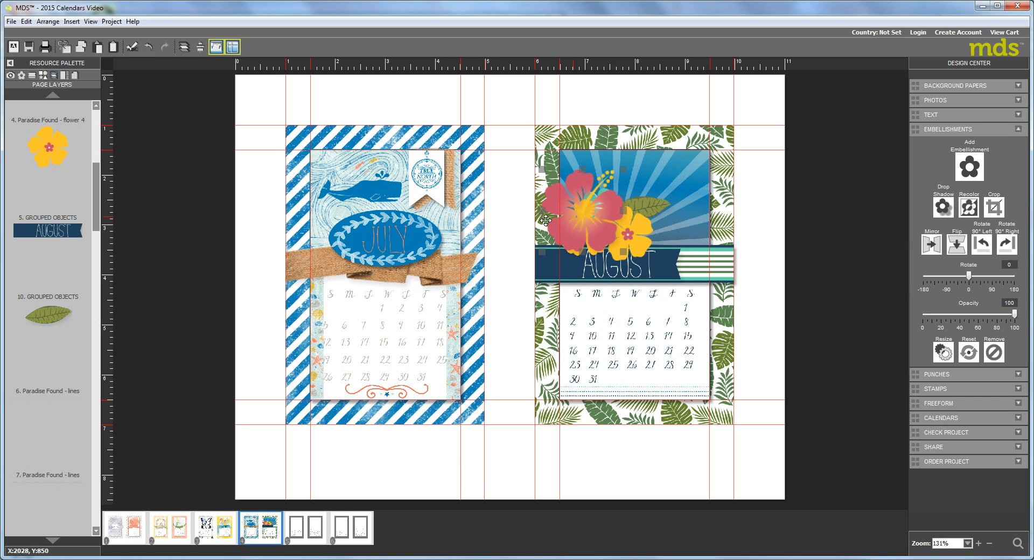
Undo the last hibiscus move, then bring the Fun Flower - 2 layer to the front and select that flower on the August page
left_click(149, 47)
left_click_drag(96, 214, 96, 164)
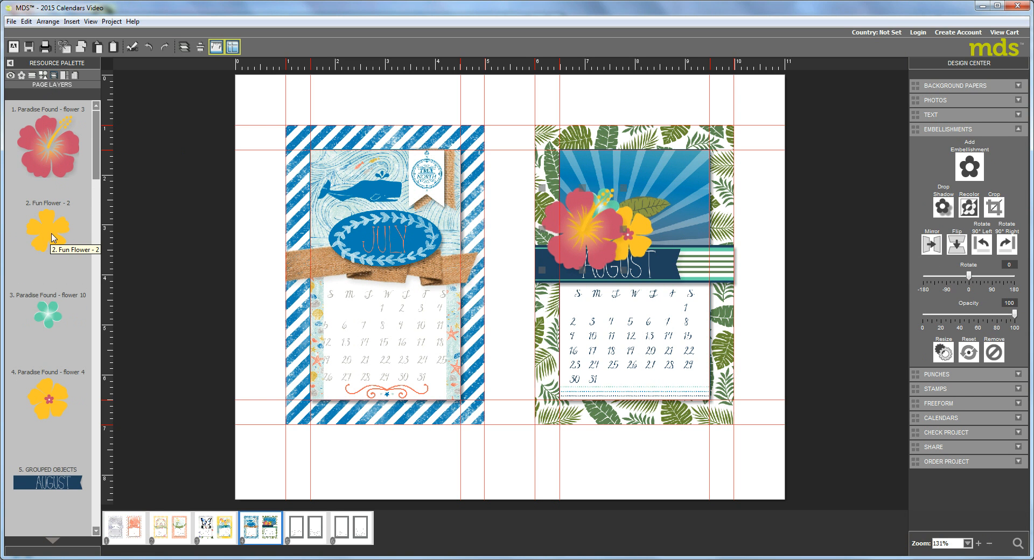
left_click_drag(54, 236, 83, 158)
left_click_drag(173, 160, 175, 161)
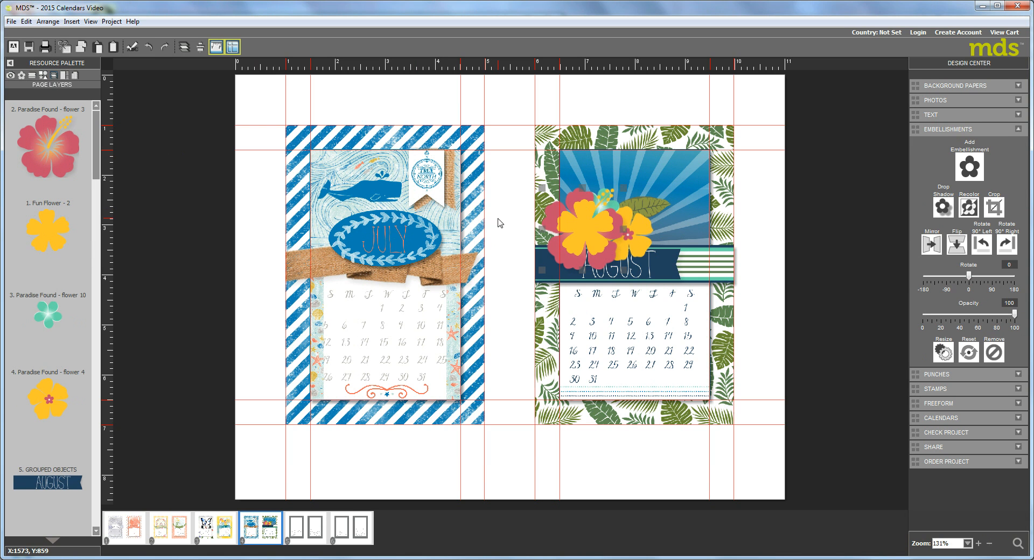
left_click(571, 220)
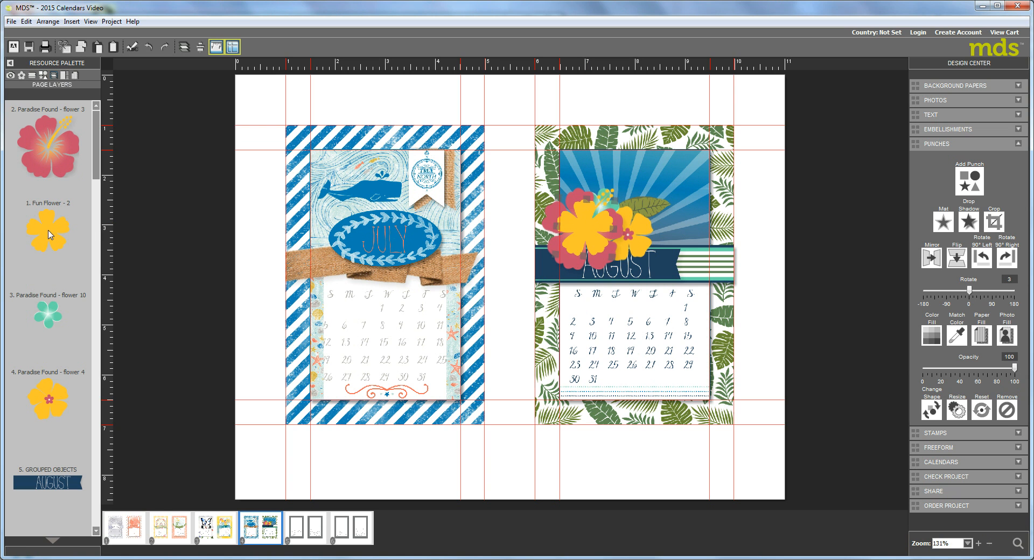
Move the Fun Flower - 2 layer back below the pink hibiscus and group the two flowers
mouse_move(48, 234)
left_mouse_down()
mouse_move(47, 147)
mouse_move(56, 244)
left_mouse_up()
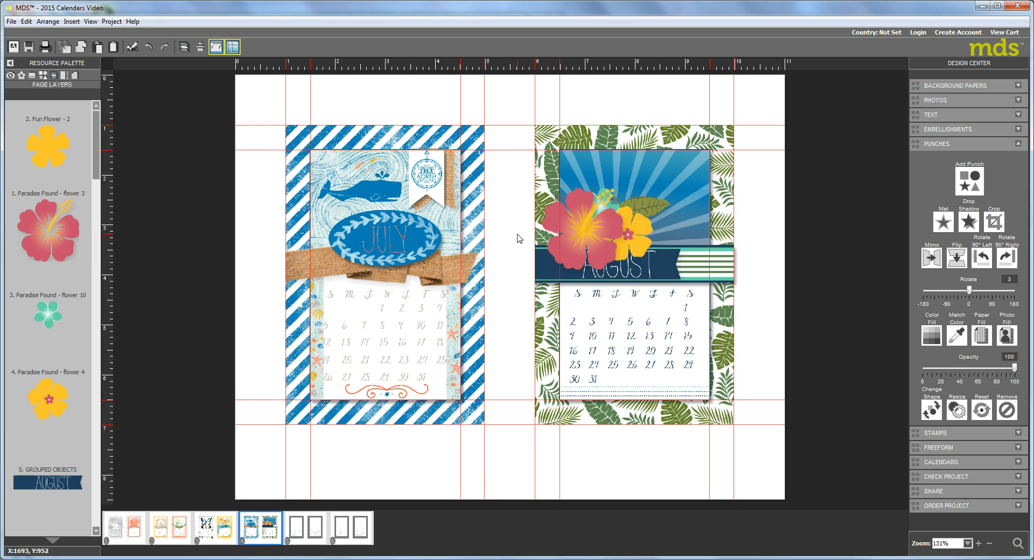
left_click(588, 232)
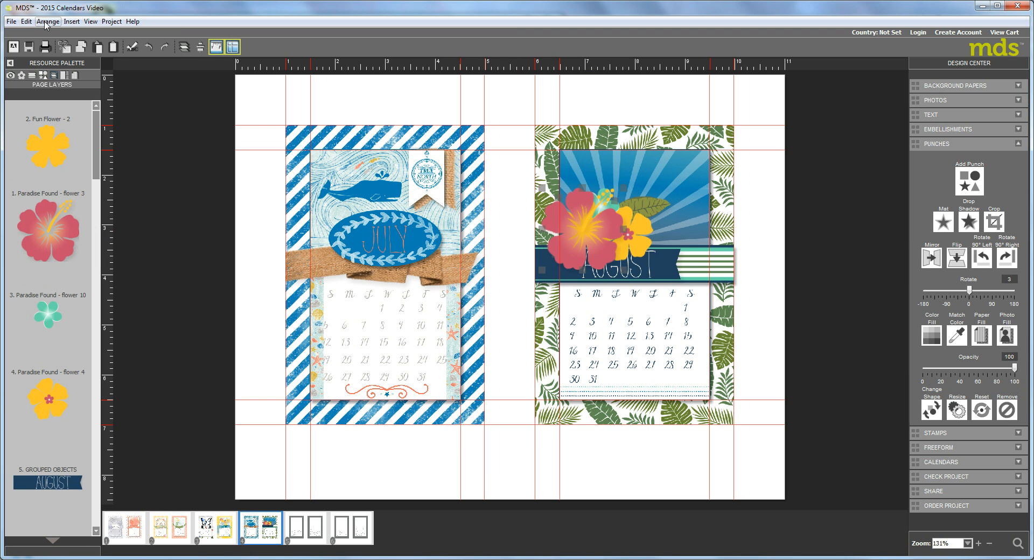
left_click(47, 22)
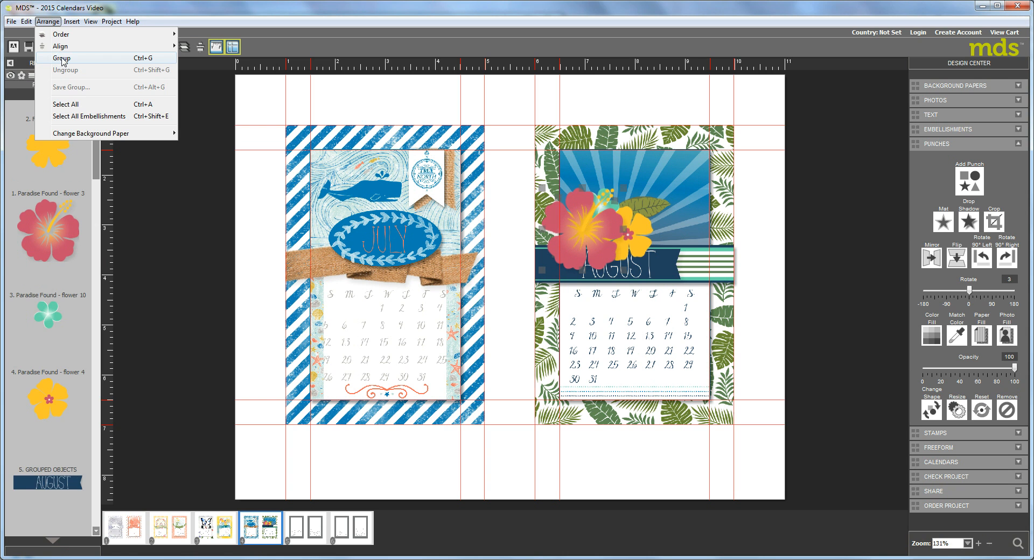
left_click(62, 58)
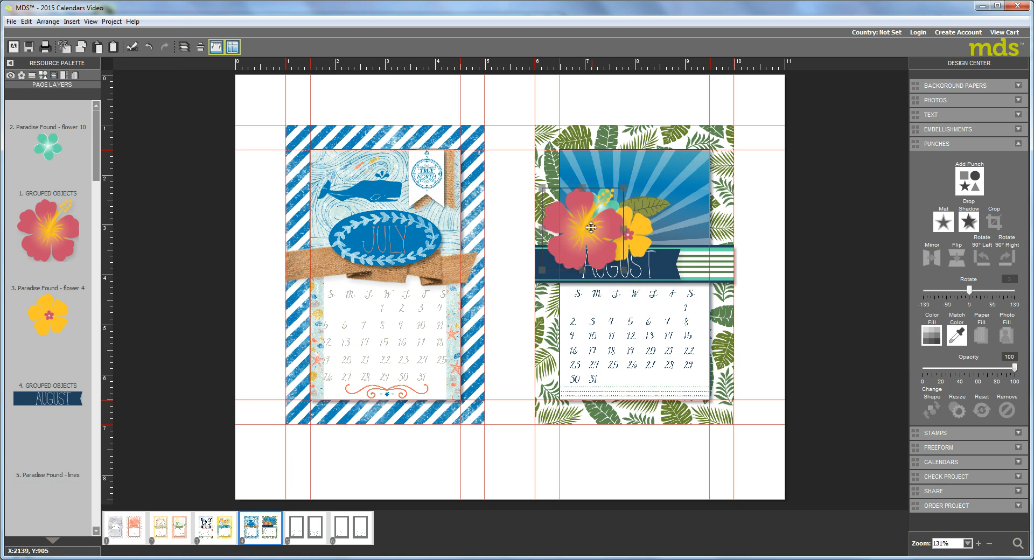
Move the grouped hibiscus and the small yellow flower up off the AUGUST title, shifting the hibiscus slightly right toward the yellow flower
left_click_drag(588, 228, 589, 214)
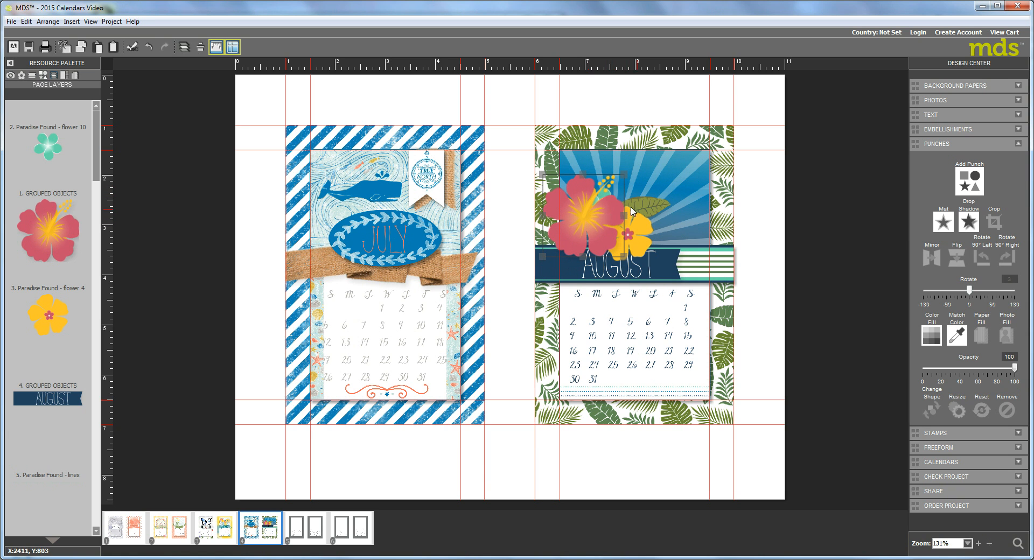
left_click(627, 232)
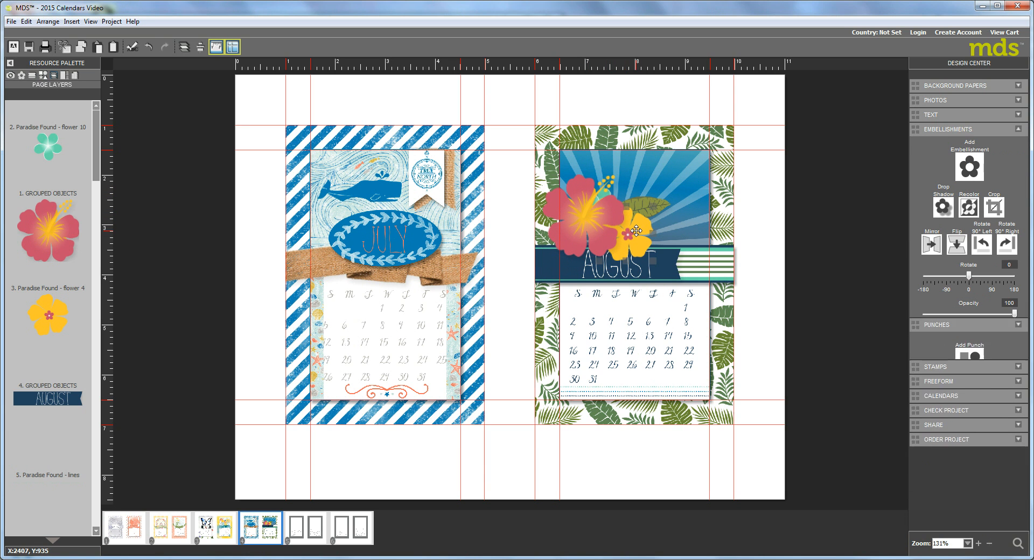
left_click_drag(636, 231, 641, 220)
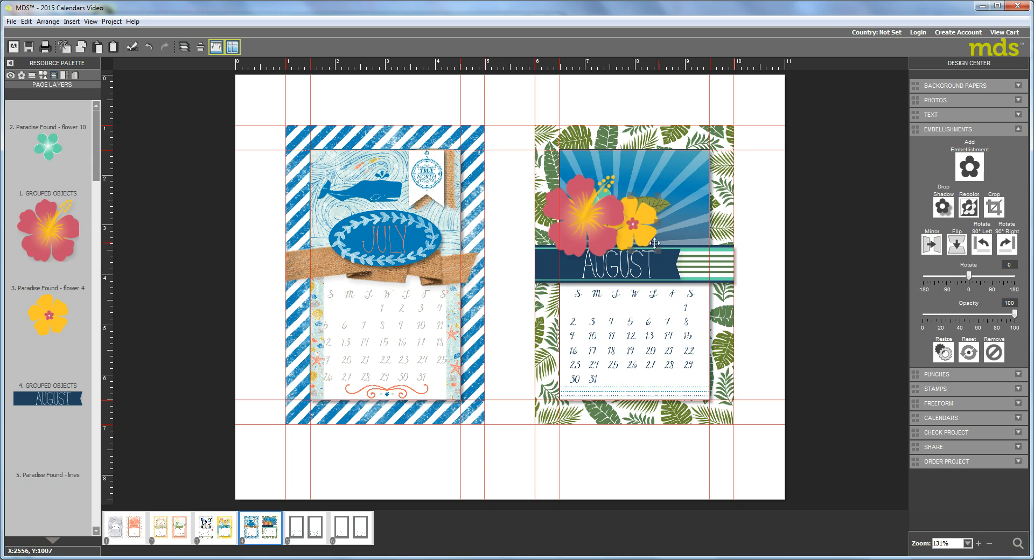
left_click(583, 218)
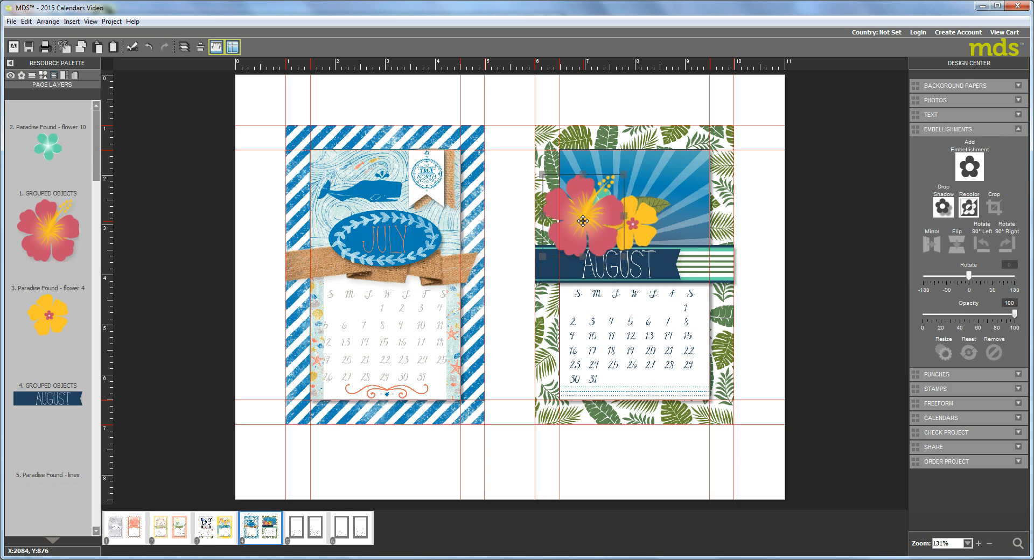
left_click_drag(590, 221, 593, 221)
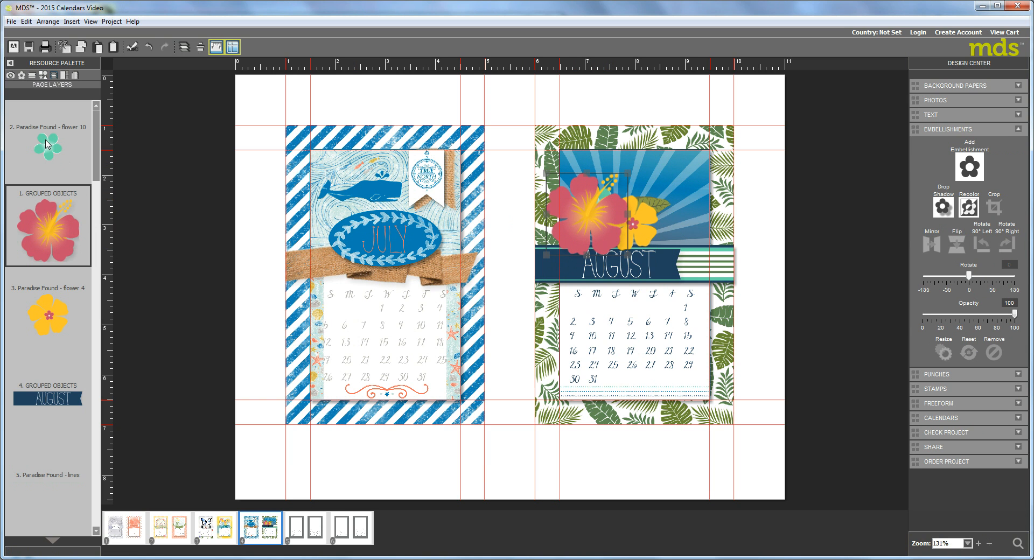
Bring the teal flower layer to the front, move the flower up beside the hibiscus stamen, and return its layer below the hibiscus group
left_click_drag(46, 142, 46, 105)
left_click(37, 229)
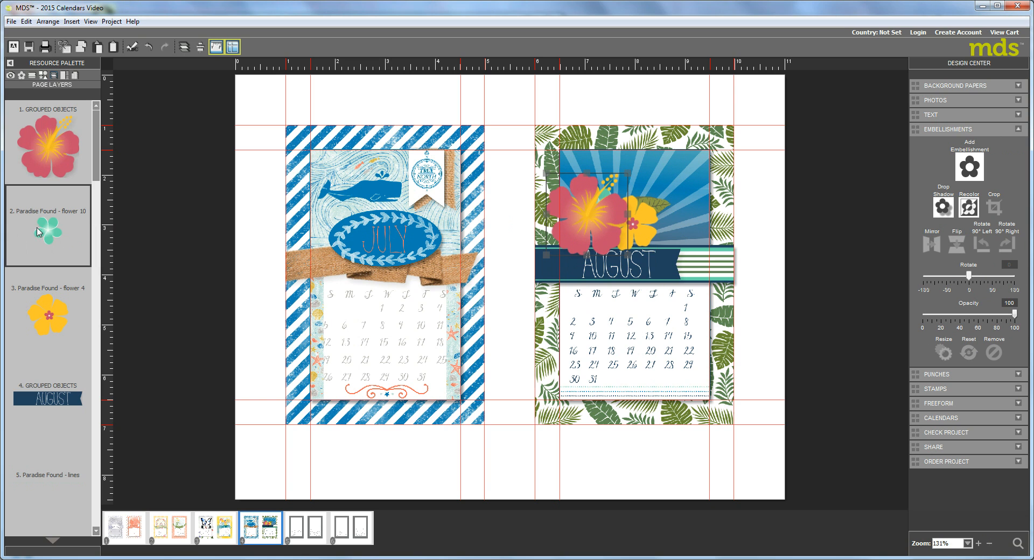
left_click_drag(46, 233, 45, 123)
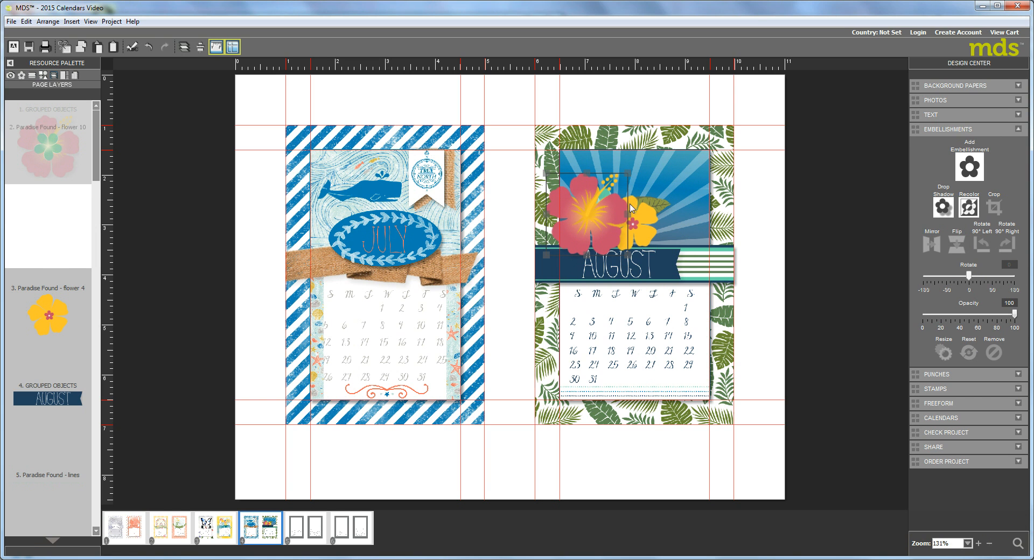
left_click(609, 187)
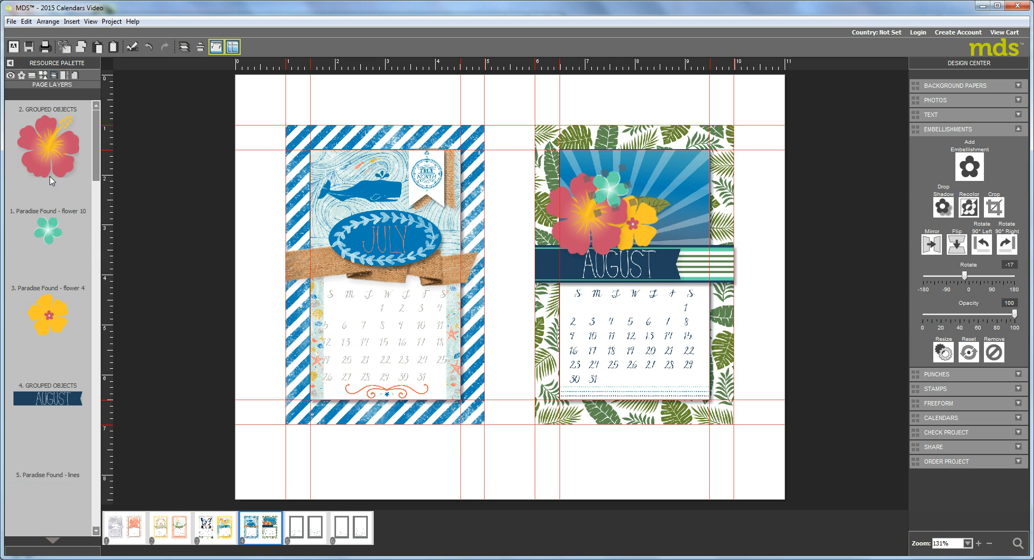
left_click_drag(47, 234, 58, 264)
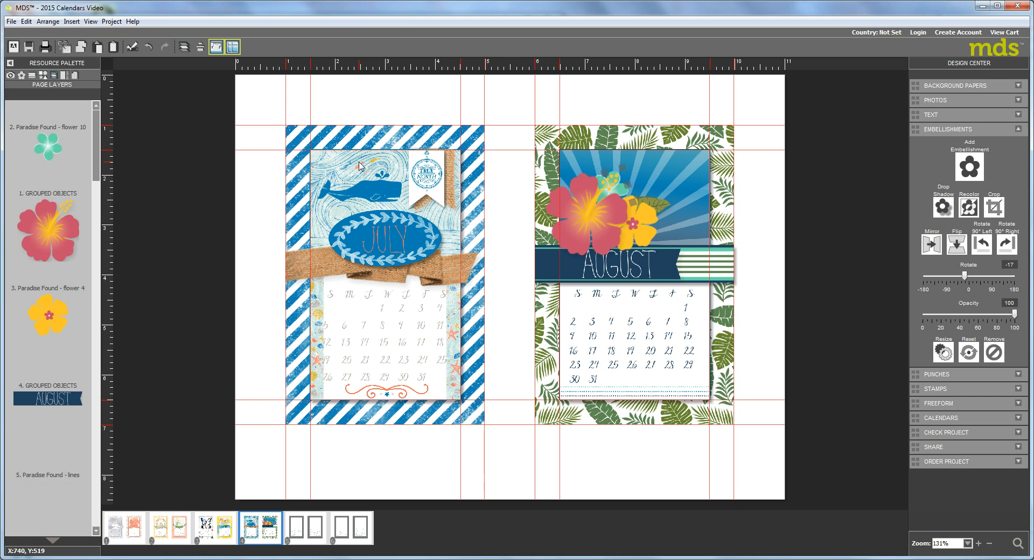